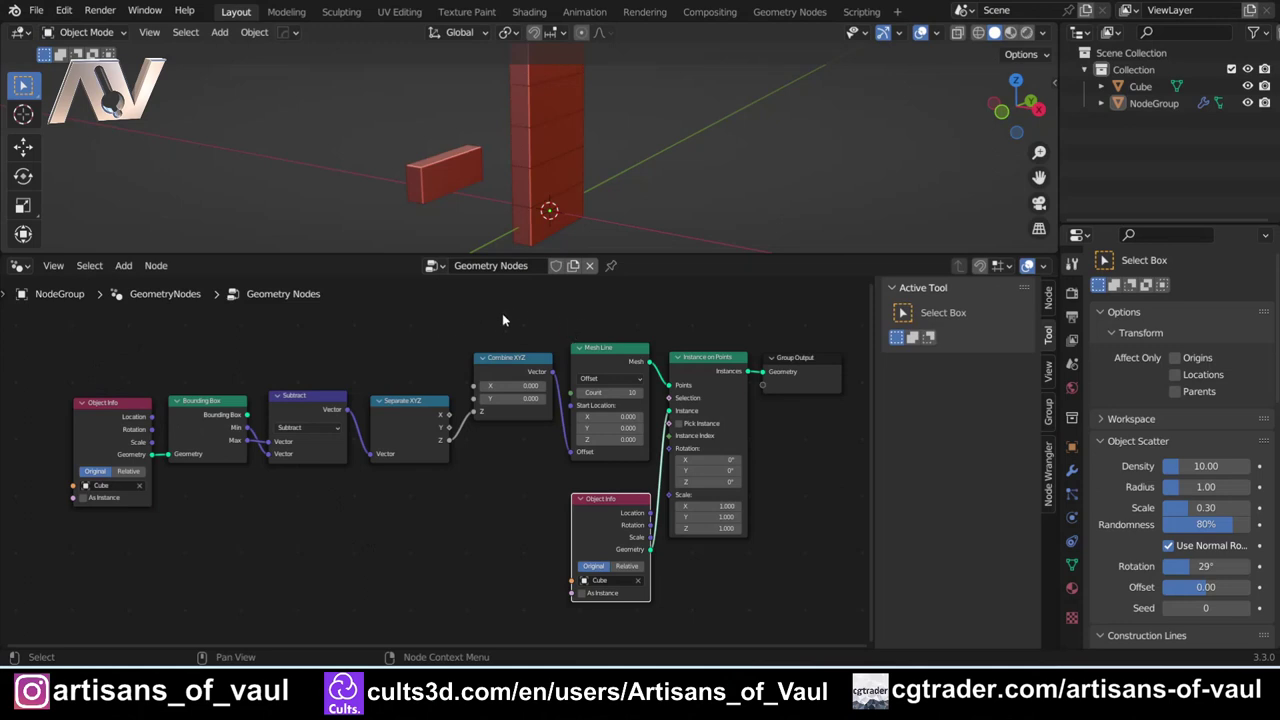
Delete the column-building nodes and zoom in on the four remaining nodes
drag(496, 314, 811, 600)
key(Delete)
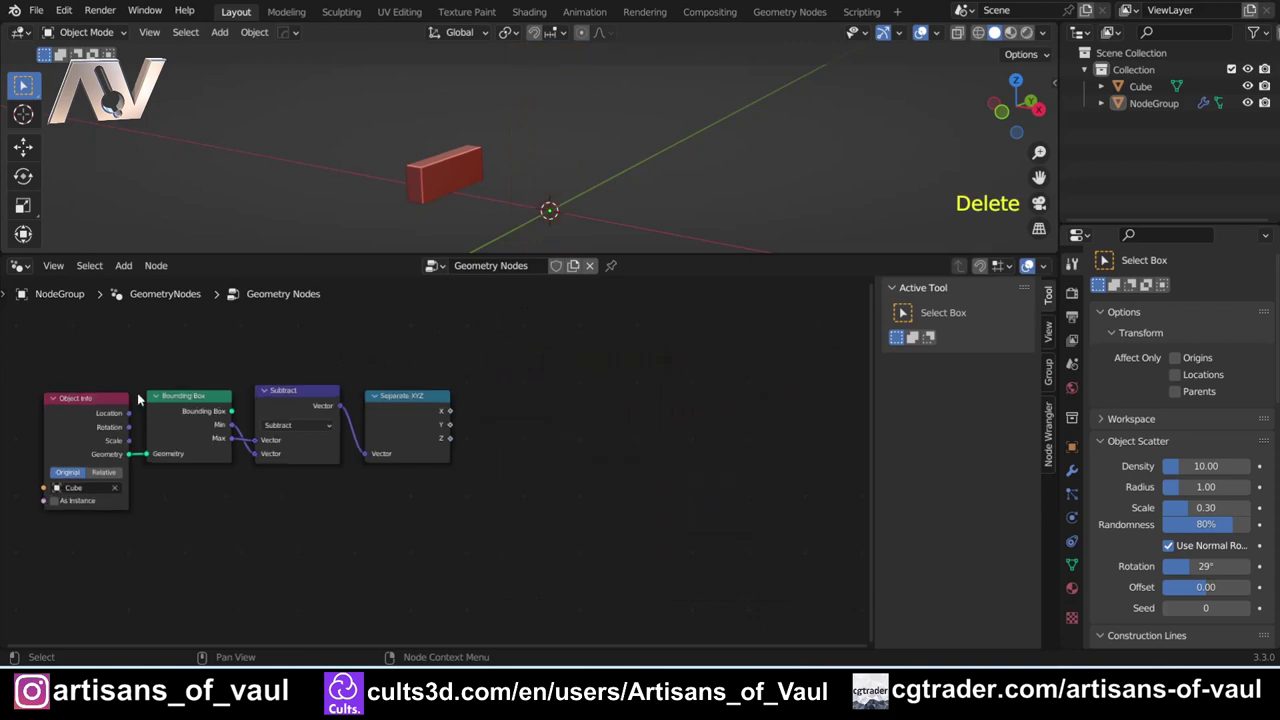
scroll(168, 516, up, 1)
middle_drag(168, 516, 429, 540)
scroll(527, 552, up, 1)
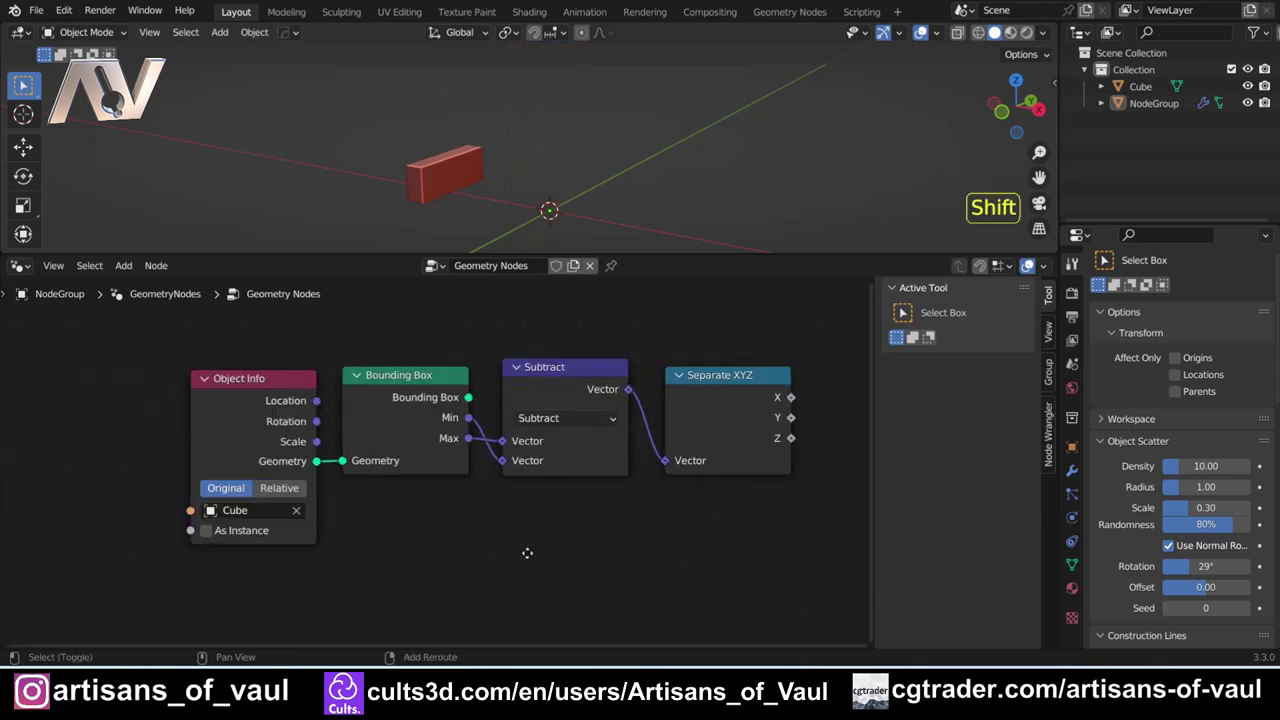
Clear the Cube from Object Info and box-select the four remaining nodes
shift+middle_drag(527, 552, 486, 563)
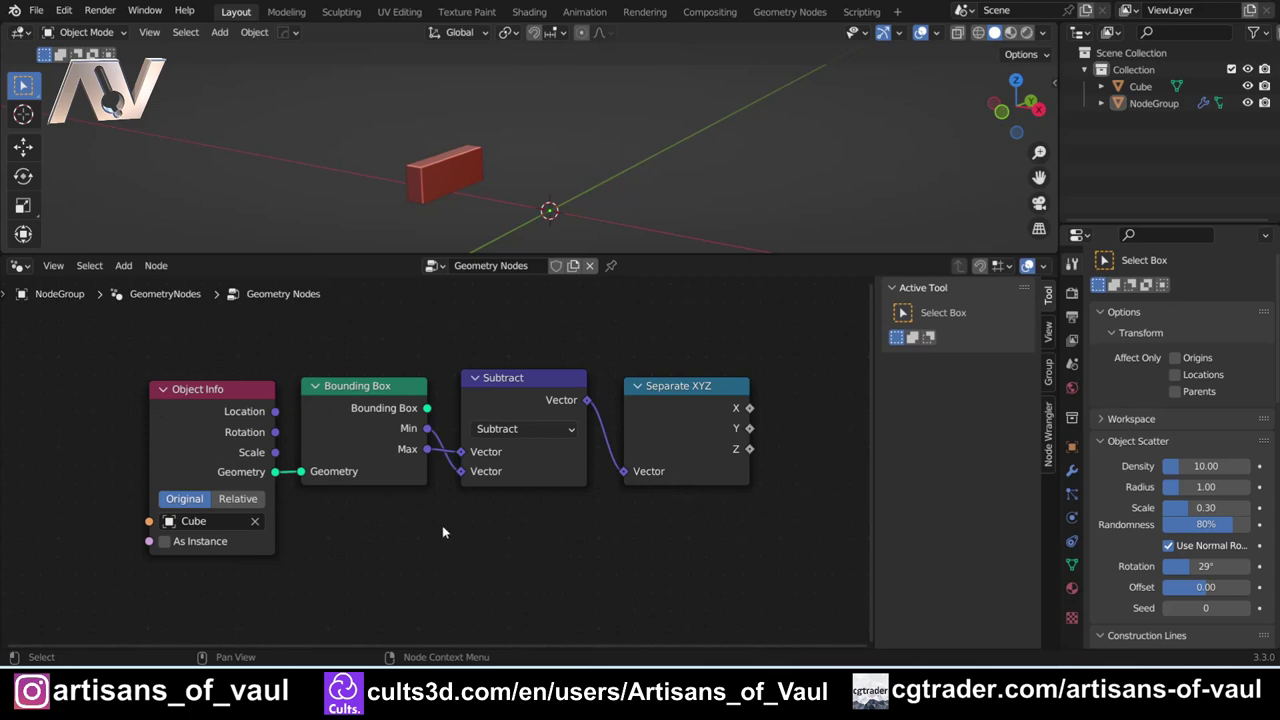
click(255, 521)
drag(128, 340, 747, 570)
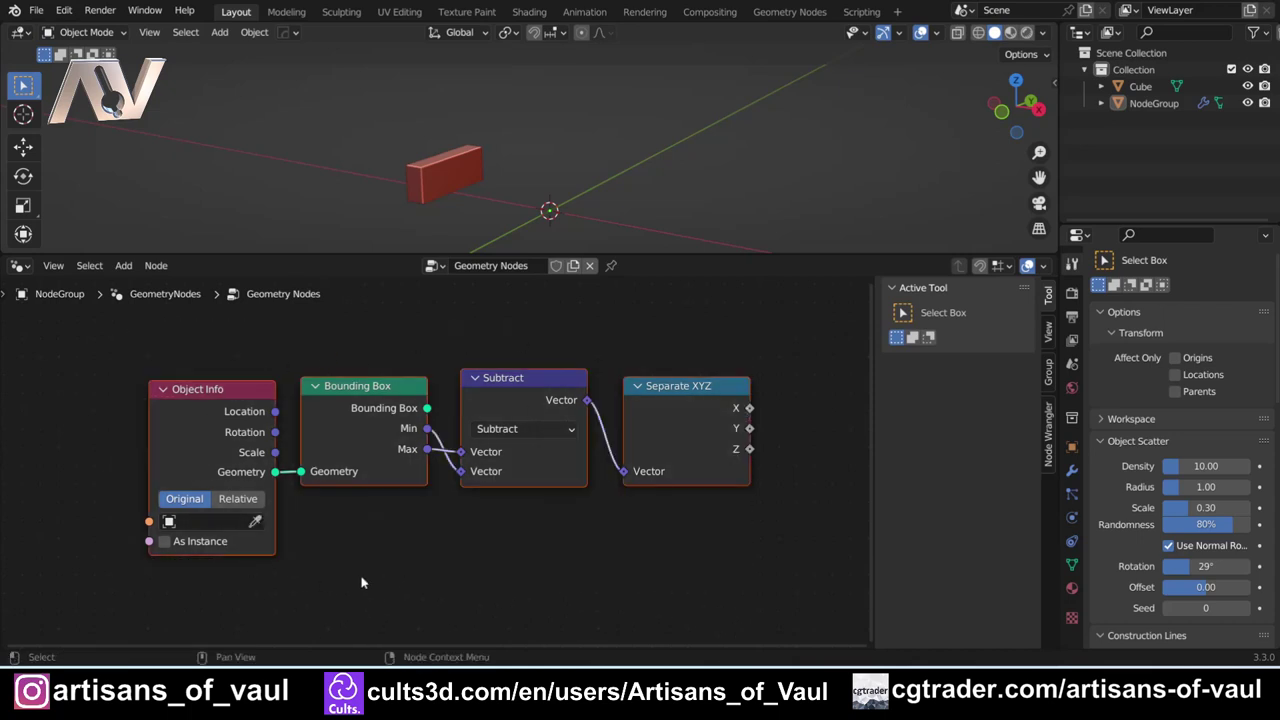
Group the four nodes into a single node group with Ctrl+G
key(ctrl+g)
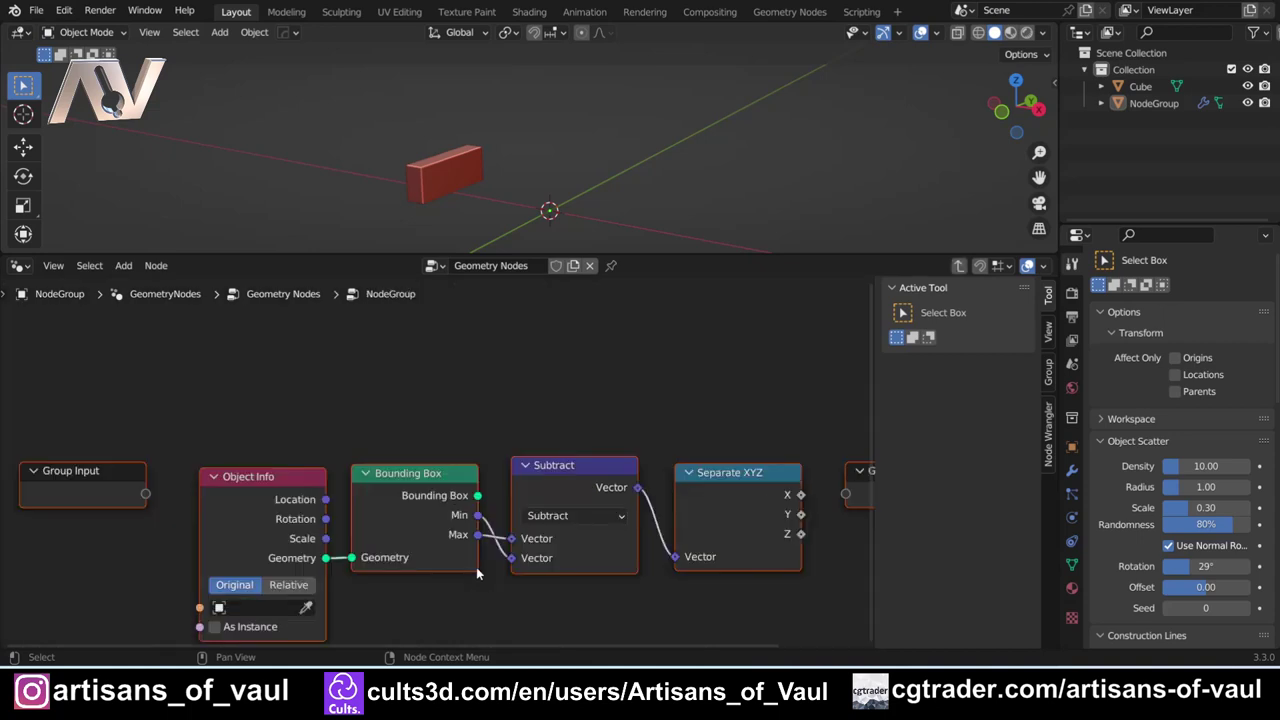
scroll(547, 560, down, 2)
shift+scroll(515, 510, down, 2)
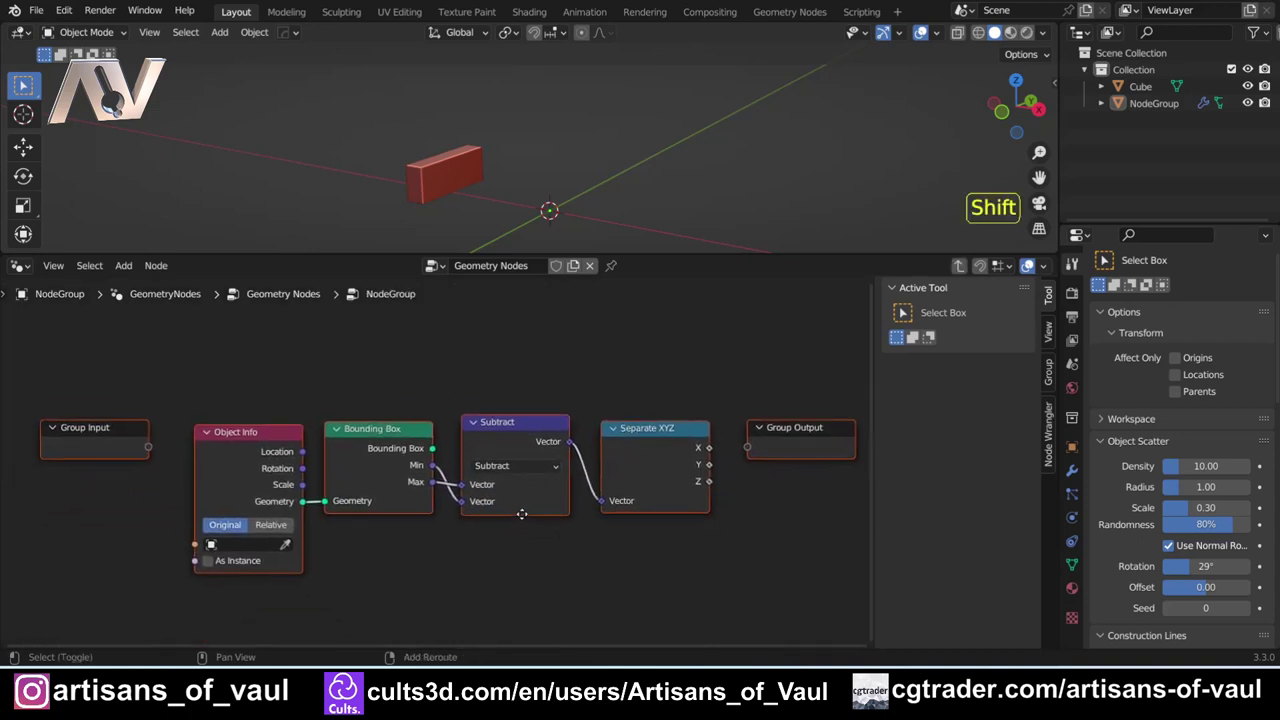
scroll(515, 510, down, 1)
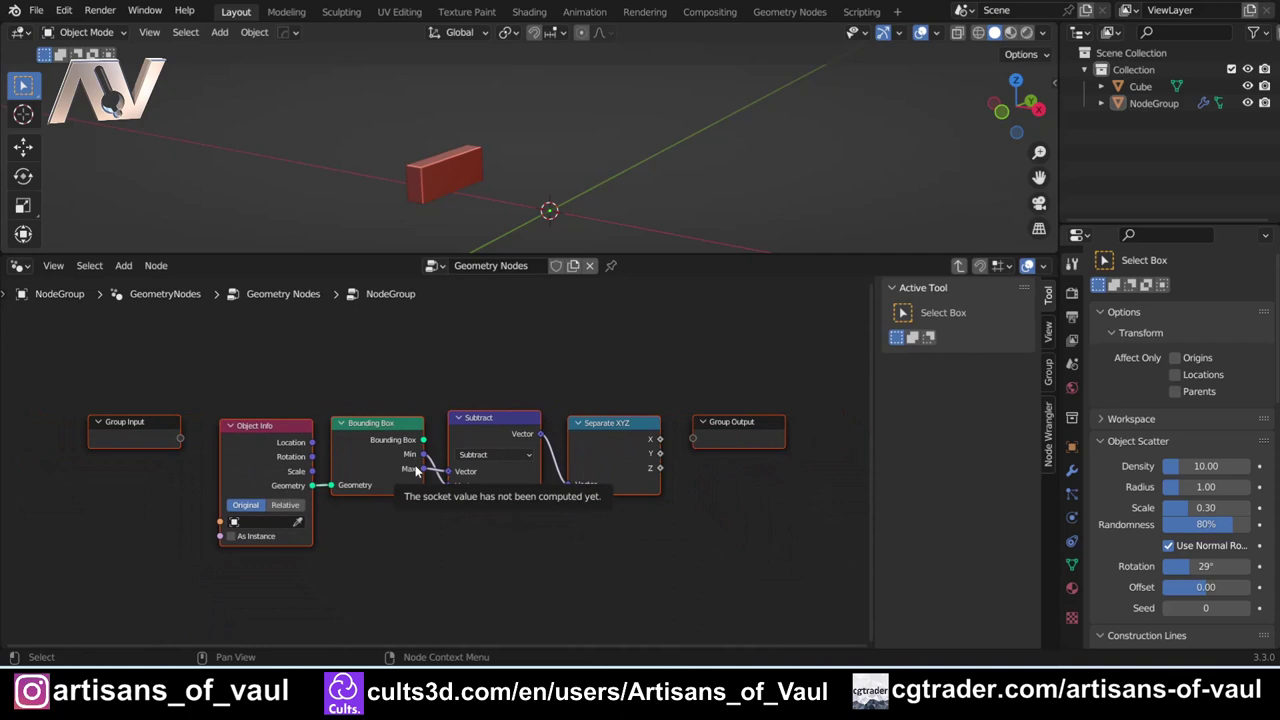
key(Tab)
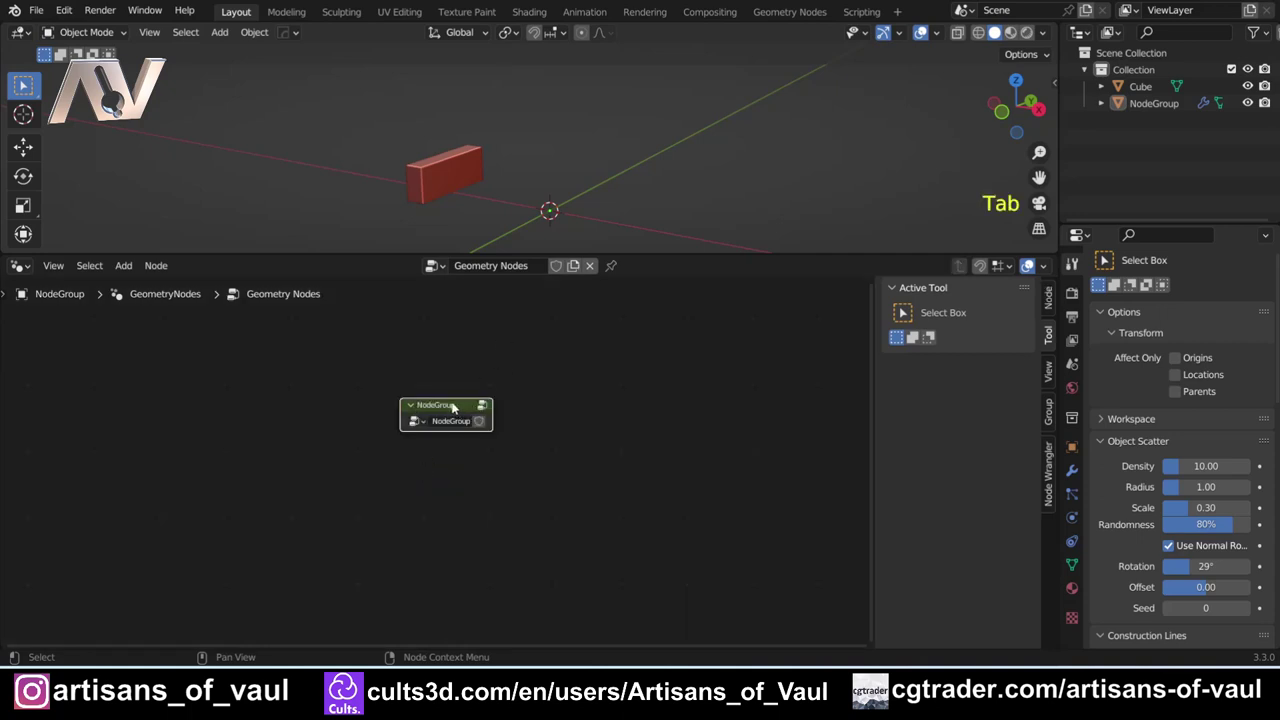
key(Tab)
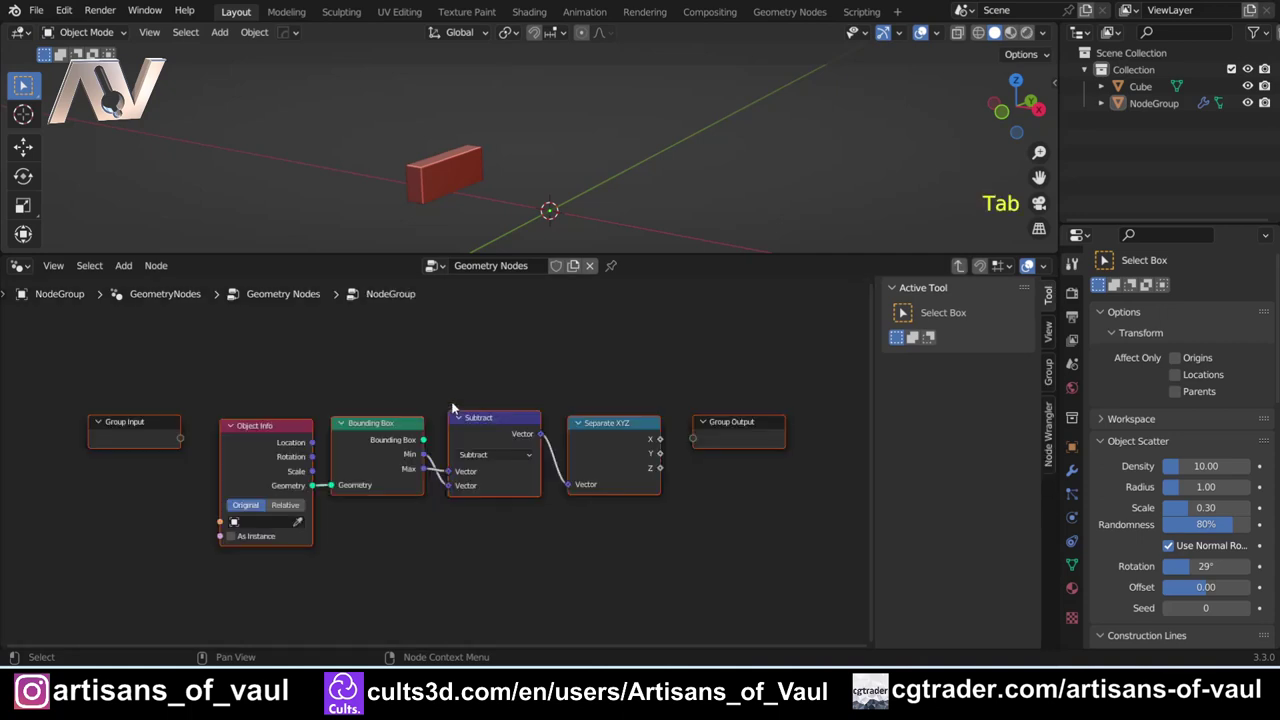
Connect Object Info's Object socket to Group Input to expose an Object input
scroll(425, 472, up, 2)
scroll(425, 475, down, 1)
middle_drag(424, 474, 452, 462)
scroll(131, 403, up, 1)
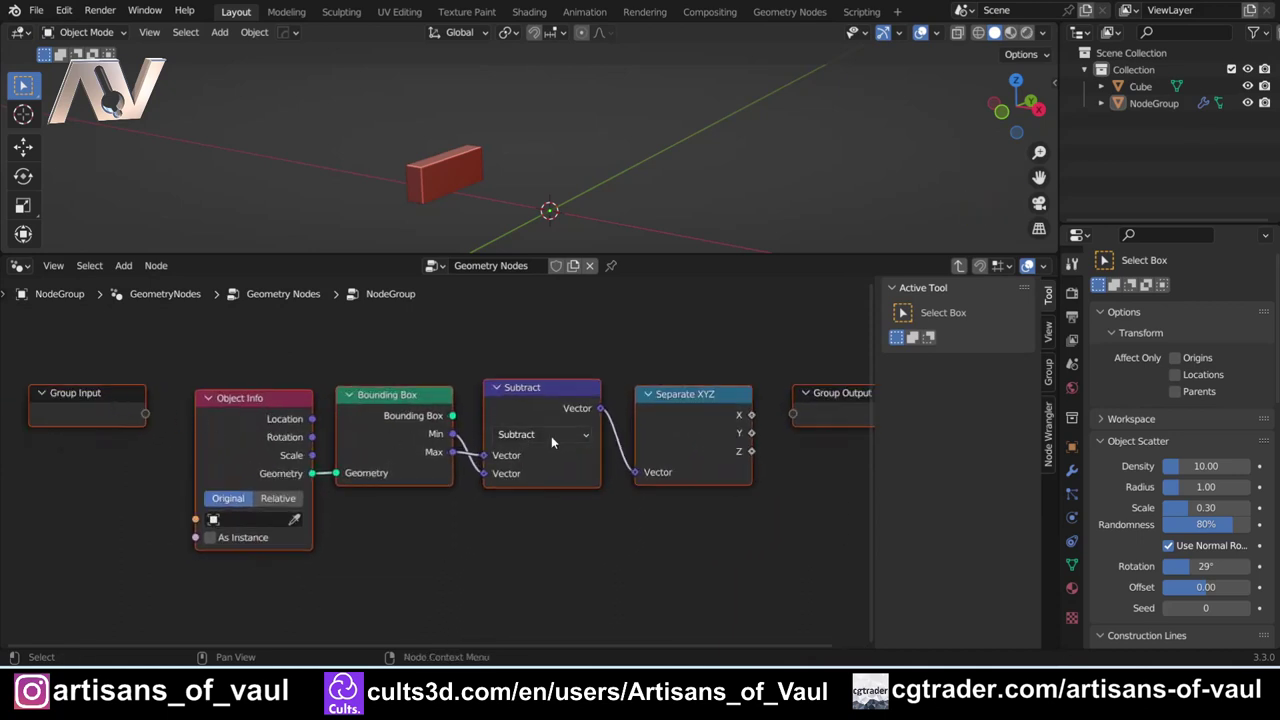
shift+middle_drag(591, 531, 569, 540)
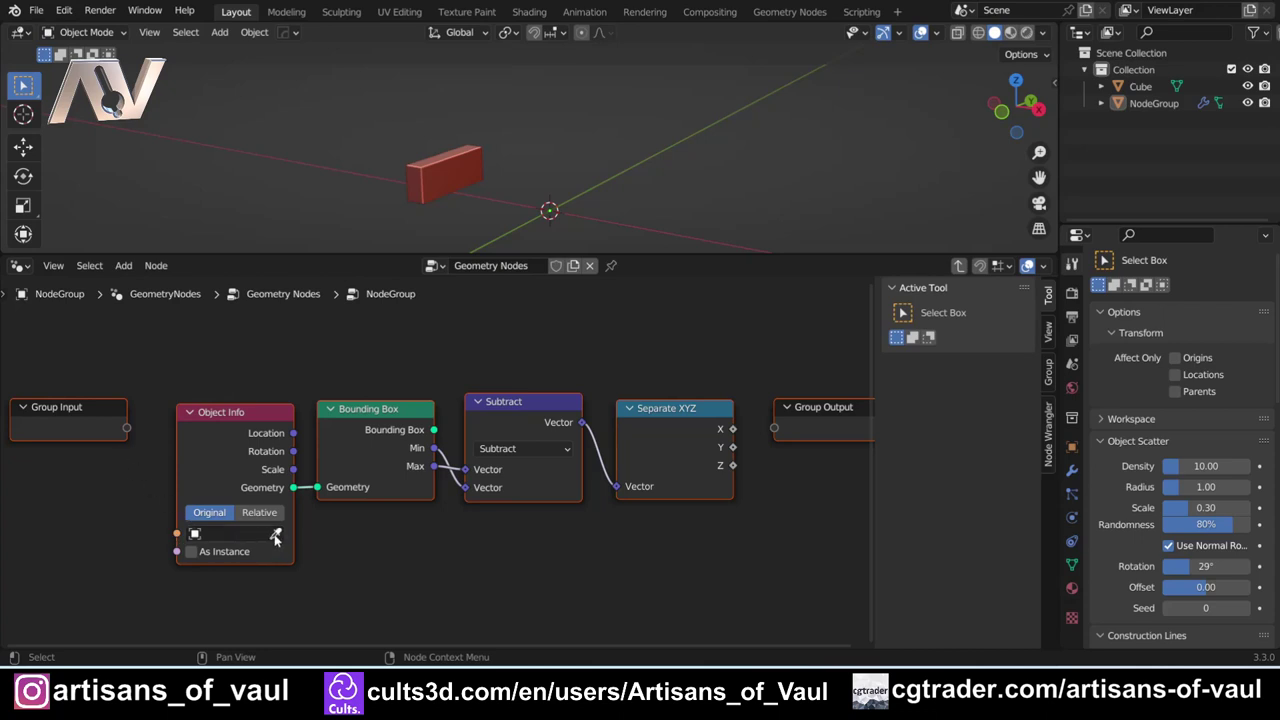
drag(176, 533, 128, 429)
key(Tab)
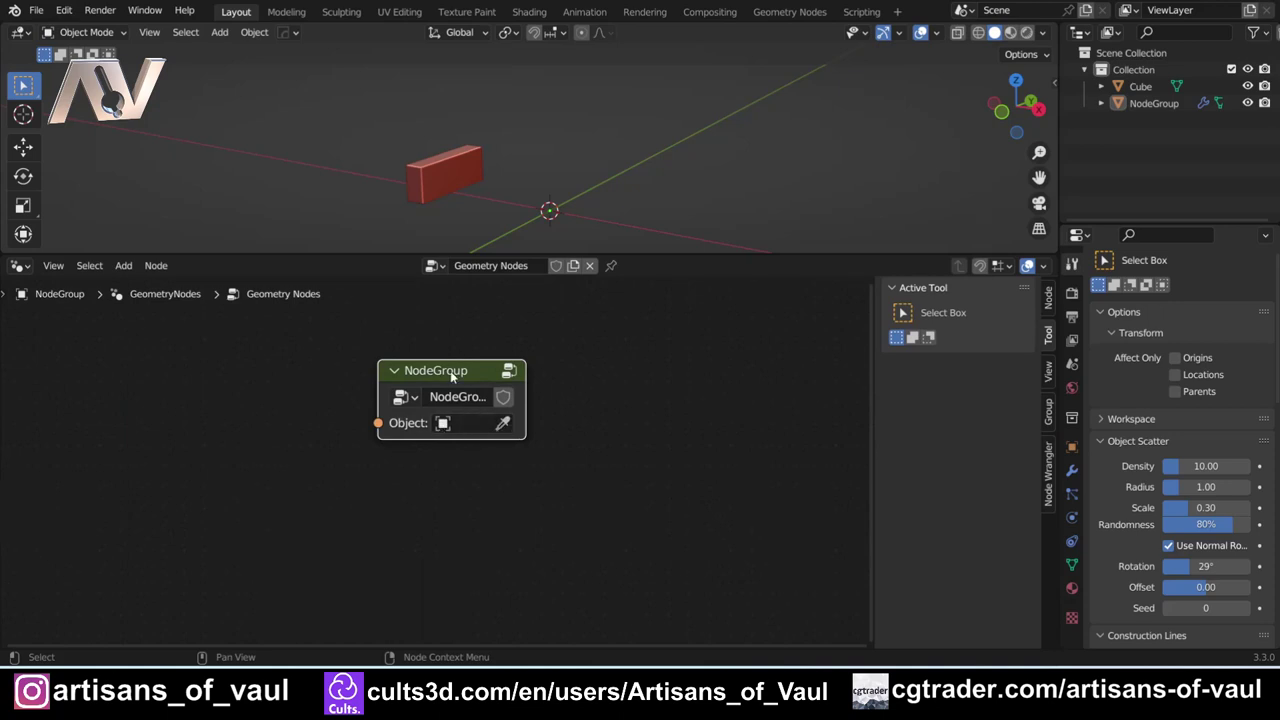
key(Tab)
Link Separate XYZ's X, Y, Z to Group Output as group outputs
scroll(382, 444, down, 2)
shift+middle_drag(591, 492, 504, 445)
scroll(504, 445, up, 3)
drag(466, 440, 519, 486)
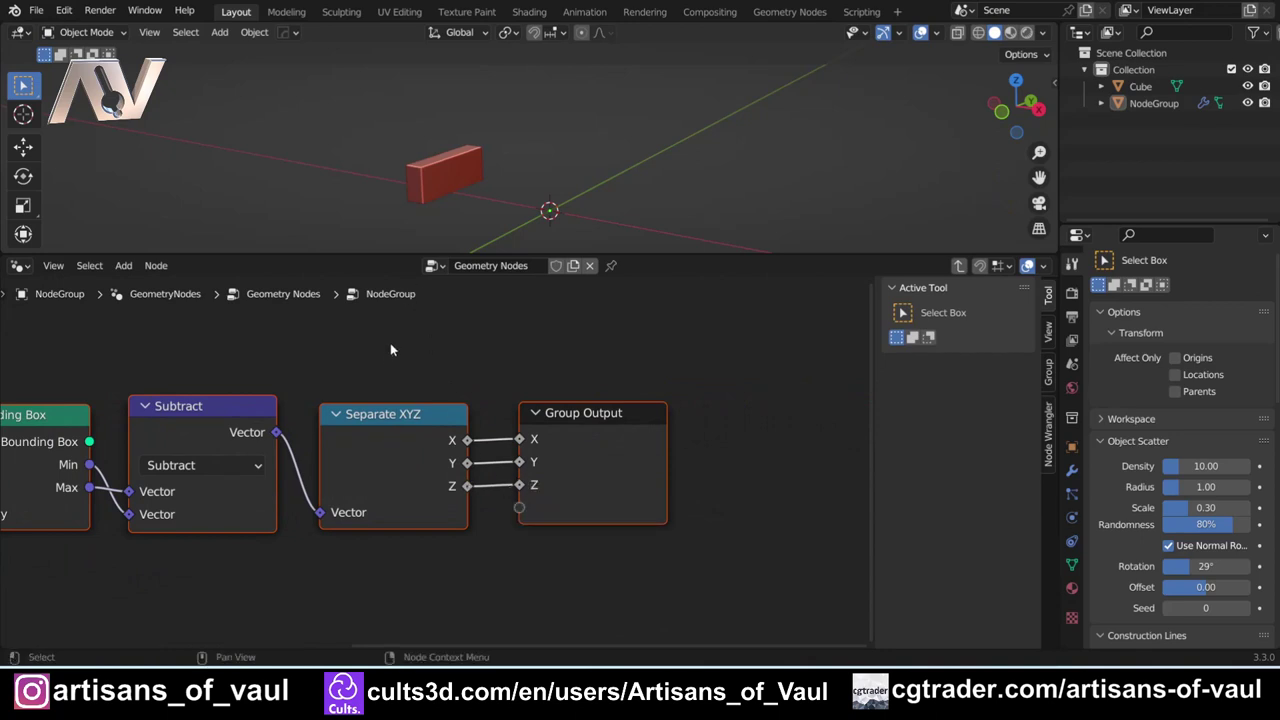
key(Tab)
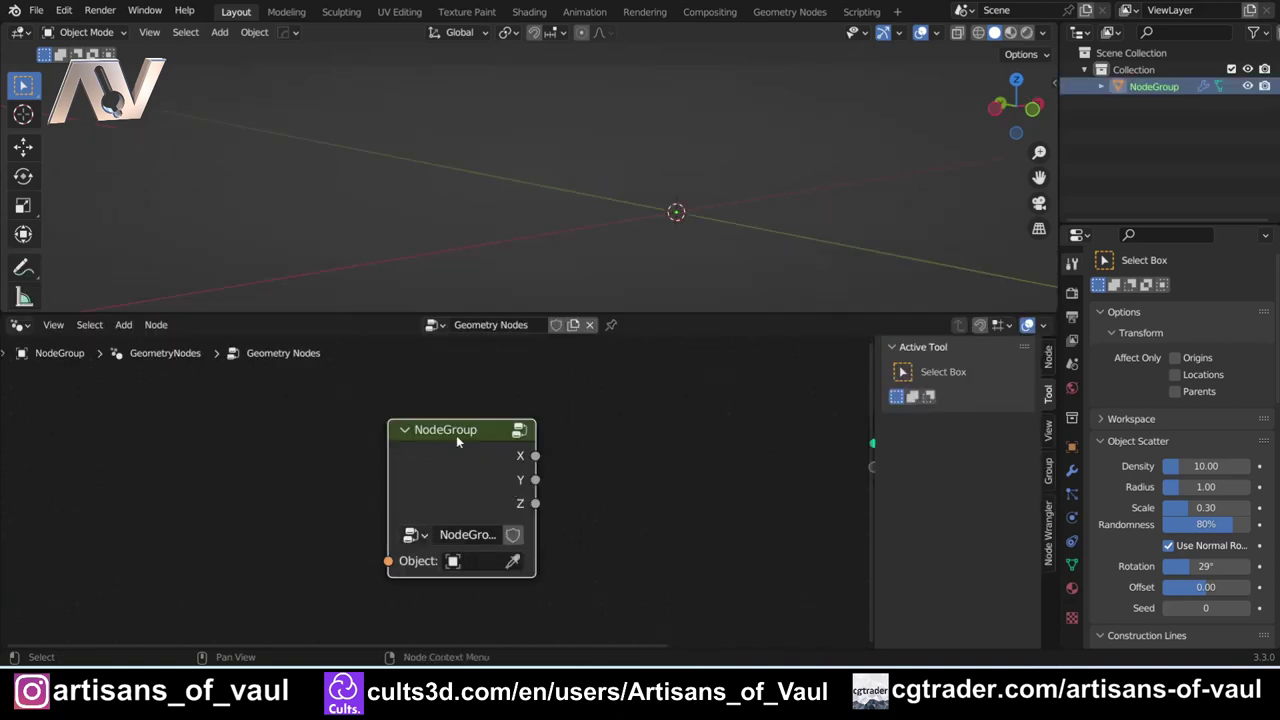
Rename the node group from NodeGroup to ObjectSize
key(F2)
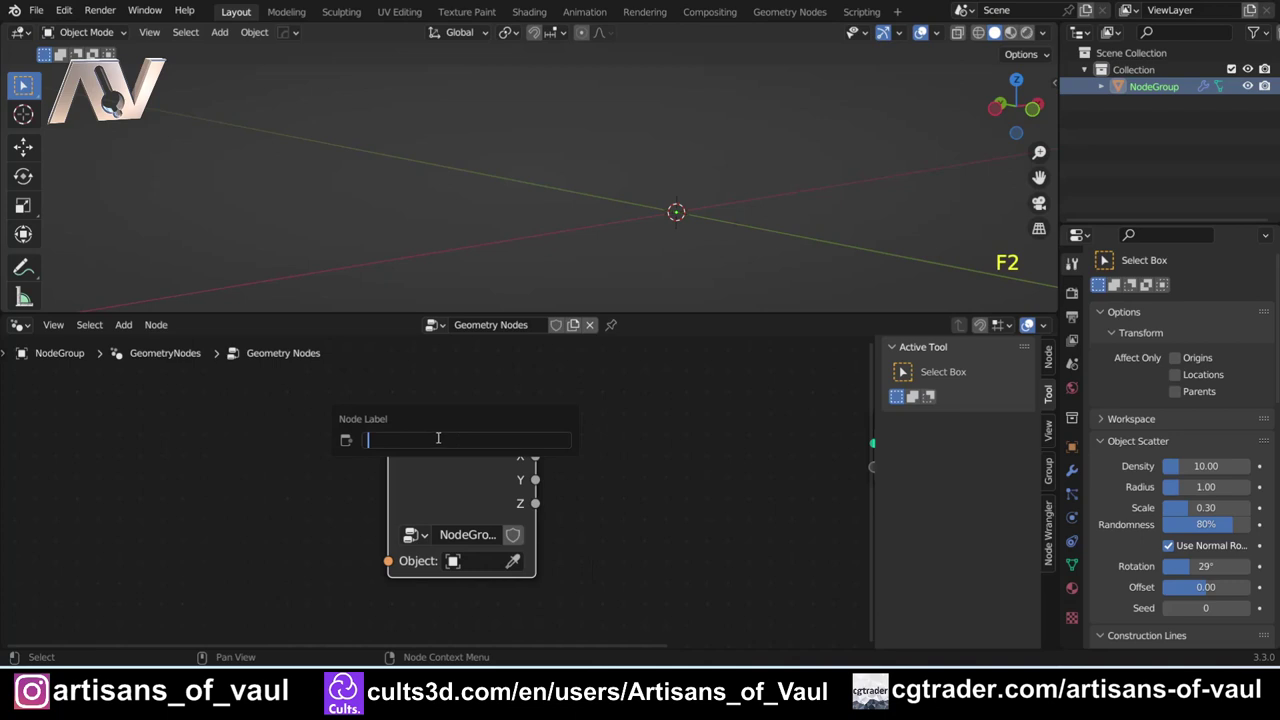
double_click(470, 537)
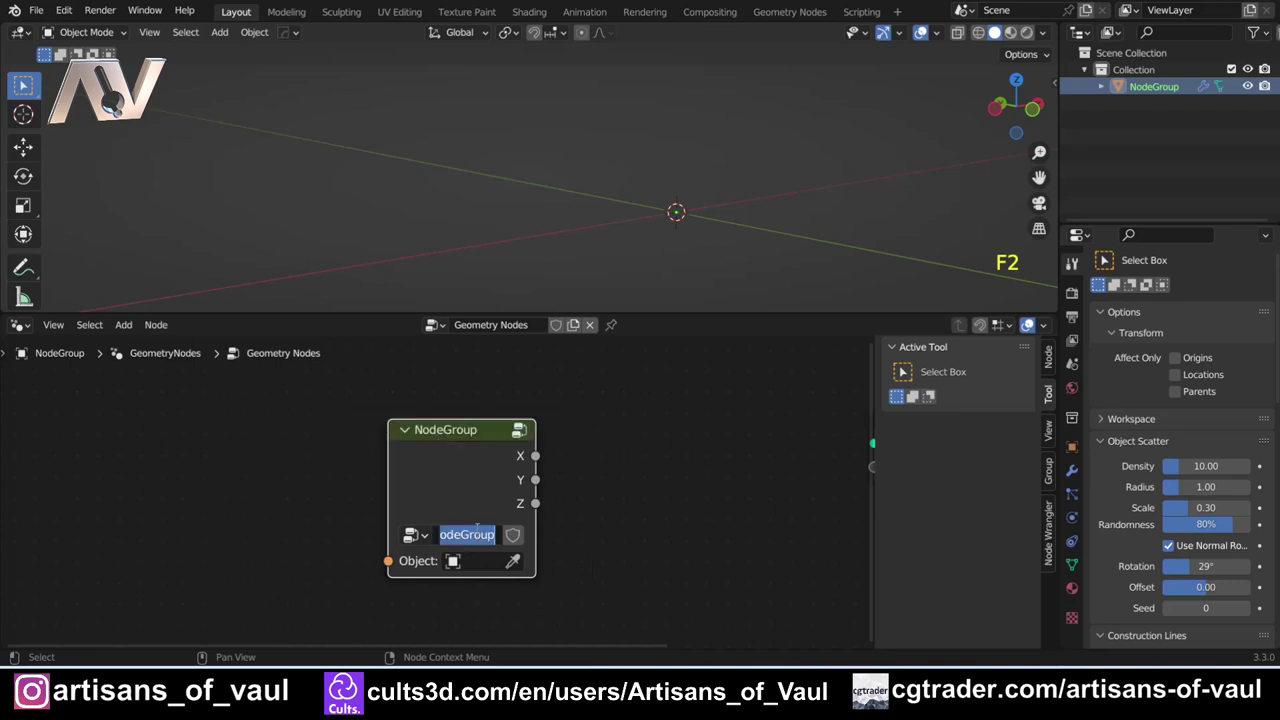
key(BackSpace)
text(ObjectSize)
key(Return)
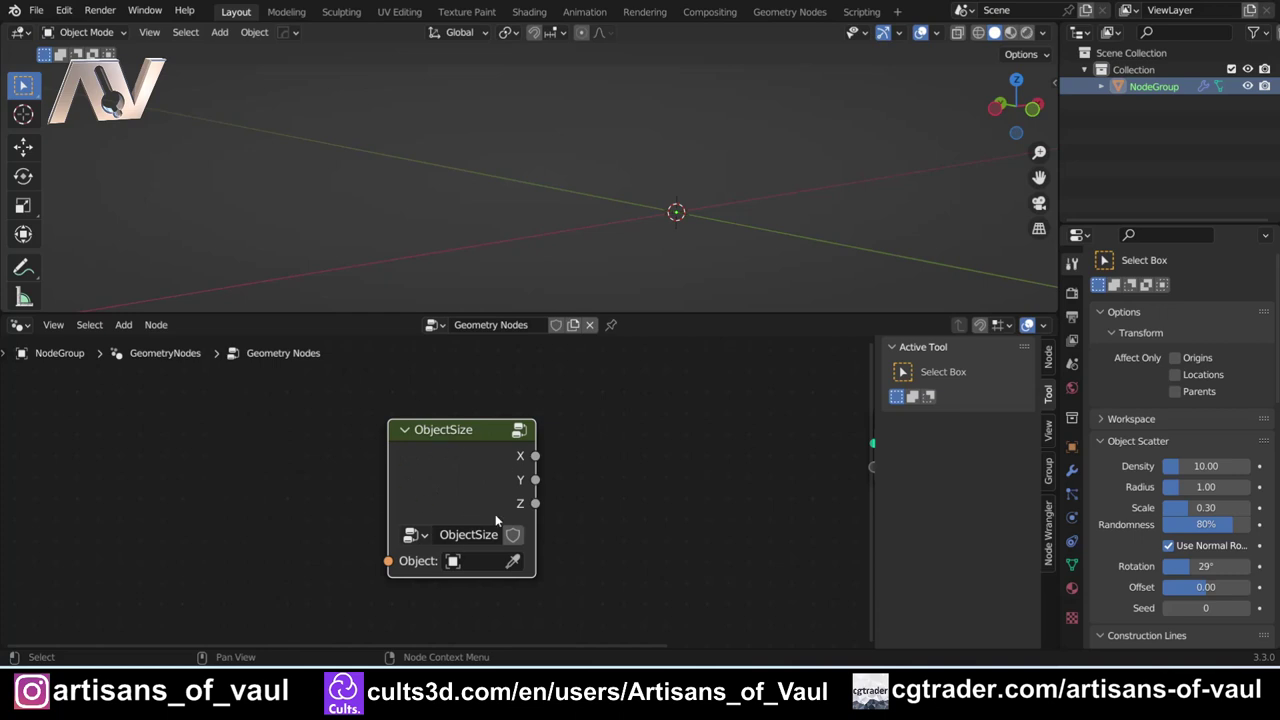
Save the file under the new name GeometryNodes.blend
click(36, 10)
click(67, 138)
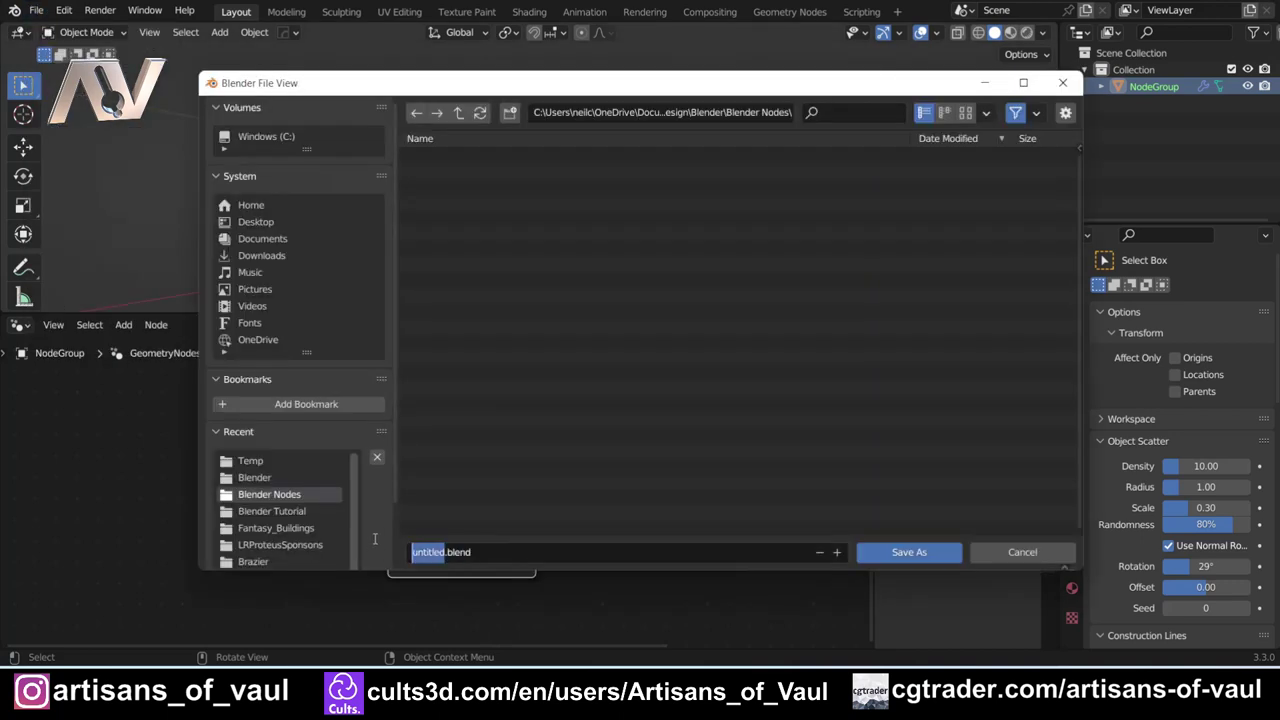
text(Geometry)
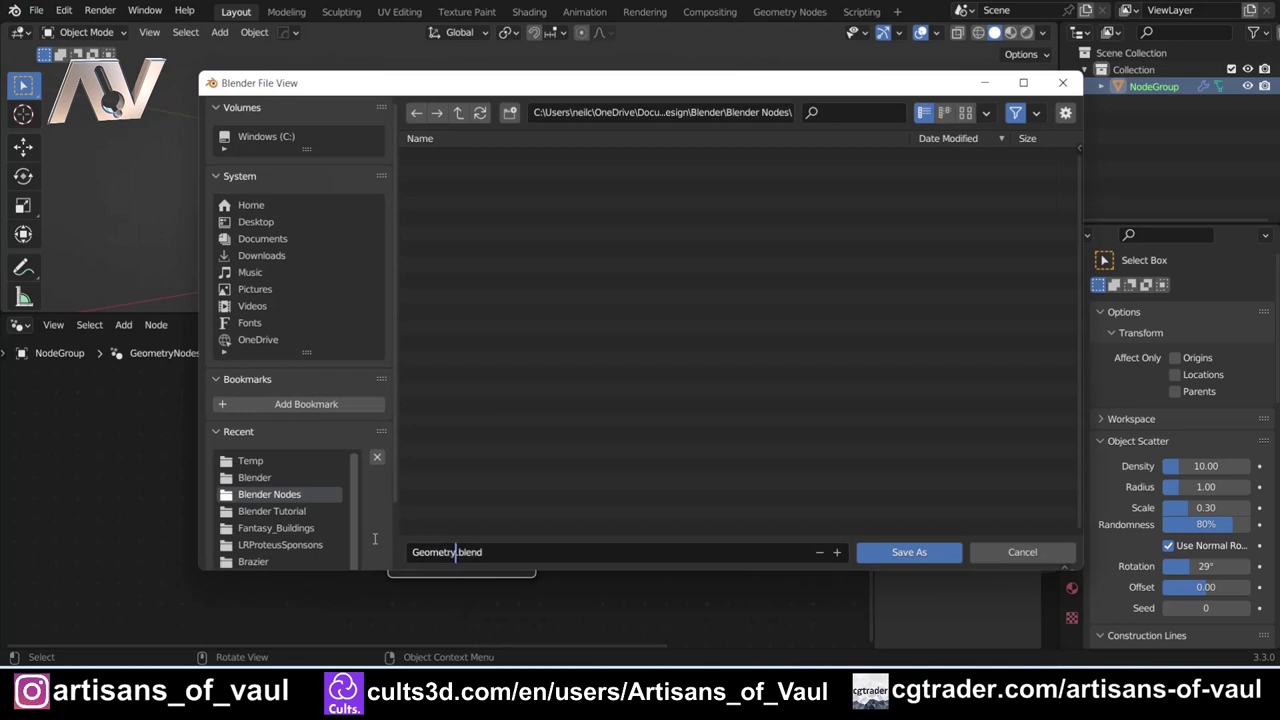
text(Nodes)
click(905, 551)
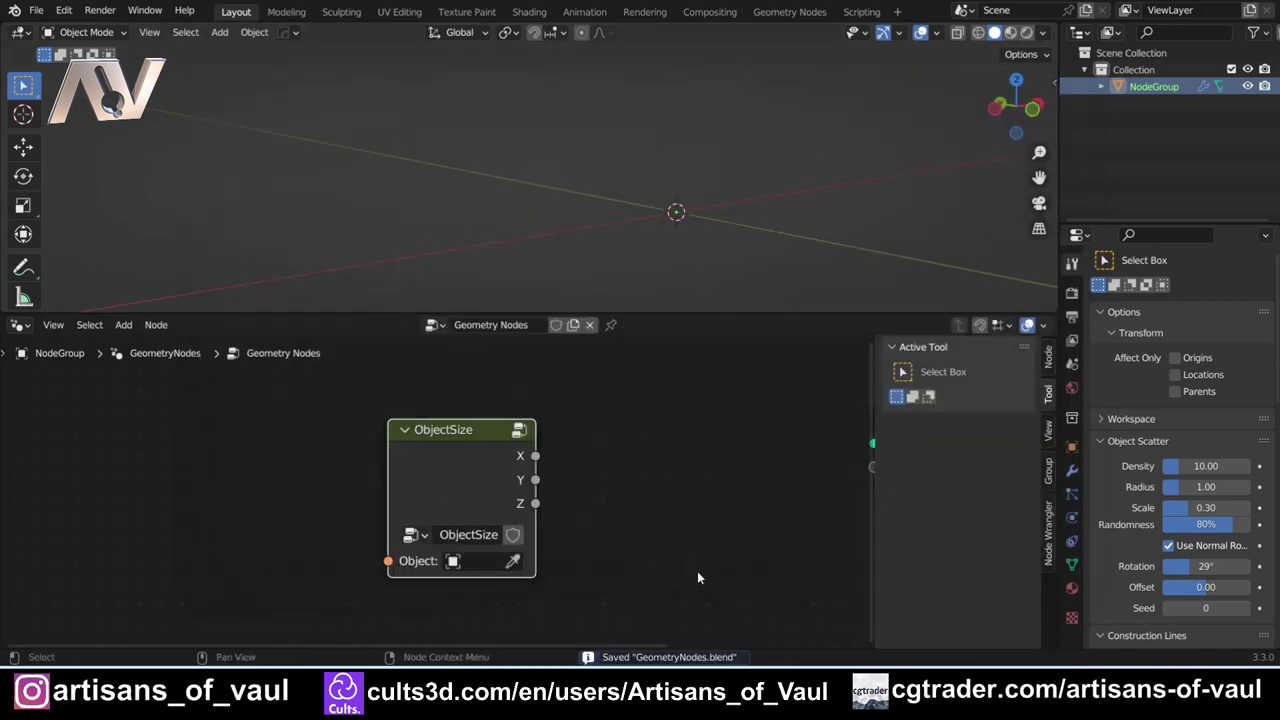
Start a new General file and turn the enlarged timeline into a node editor
click(36, 10)
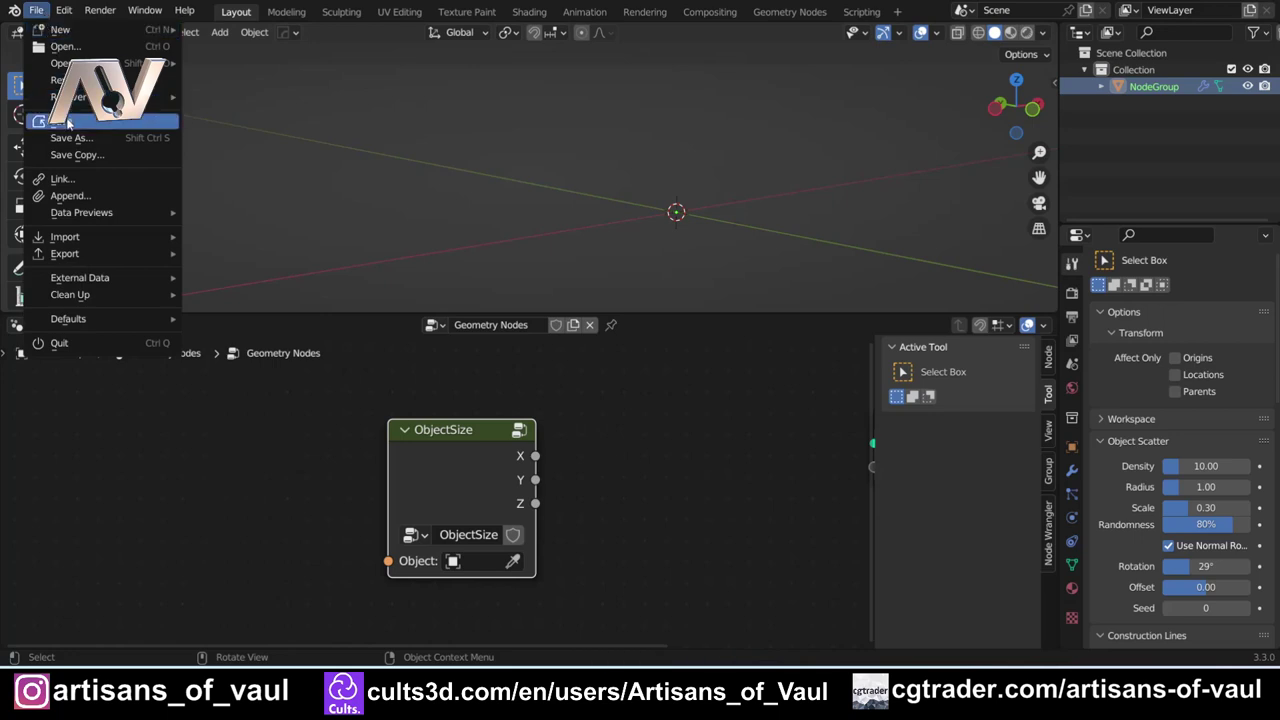
mouse_move(86, 32)
click(228, 29)
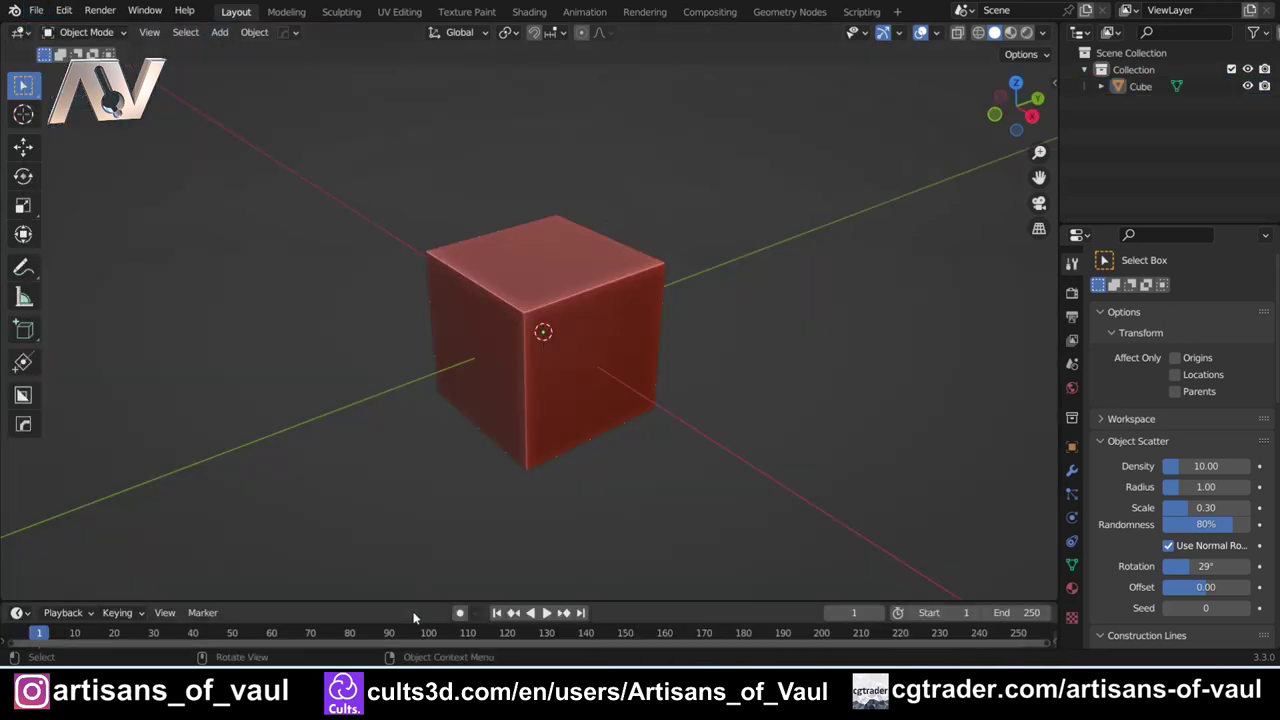
drag(416, 604, 403, 382)
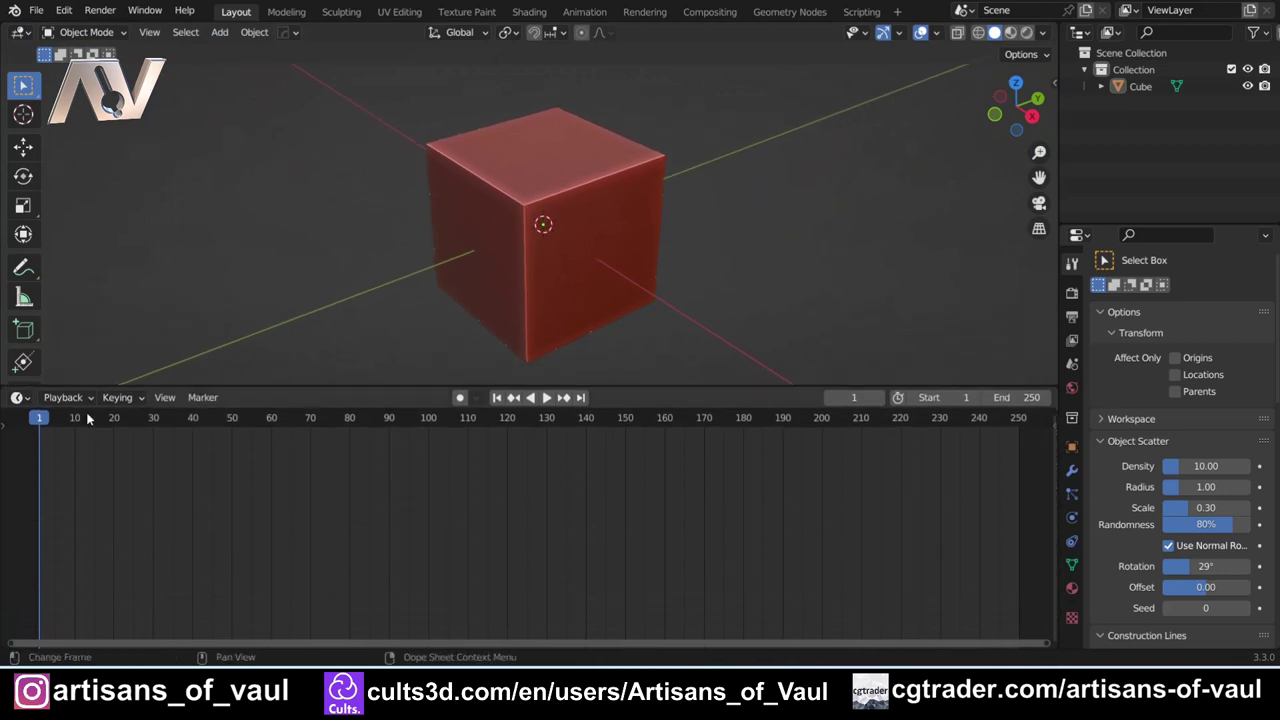
click(18, 398)
click(66, 517)
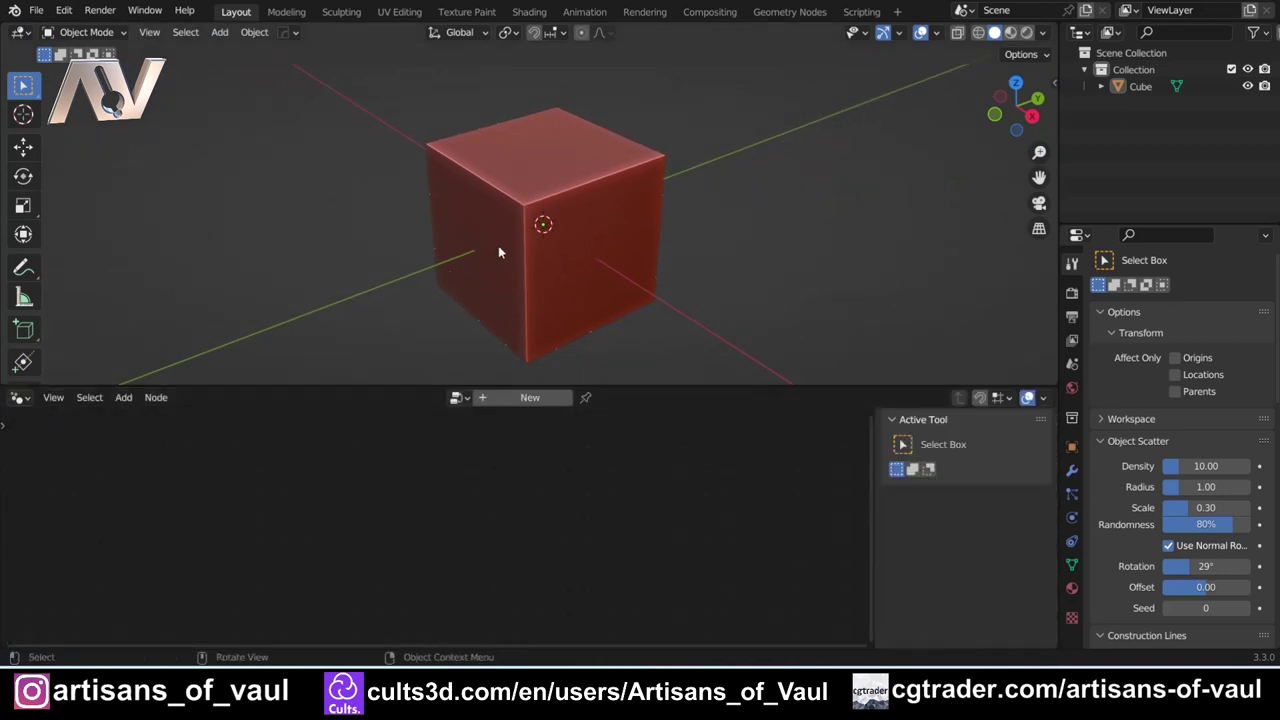
Give the cube a new Geometry Nodes tree with Group Input linked straight to Group Output
click(498, 245)
click(484, 400)
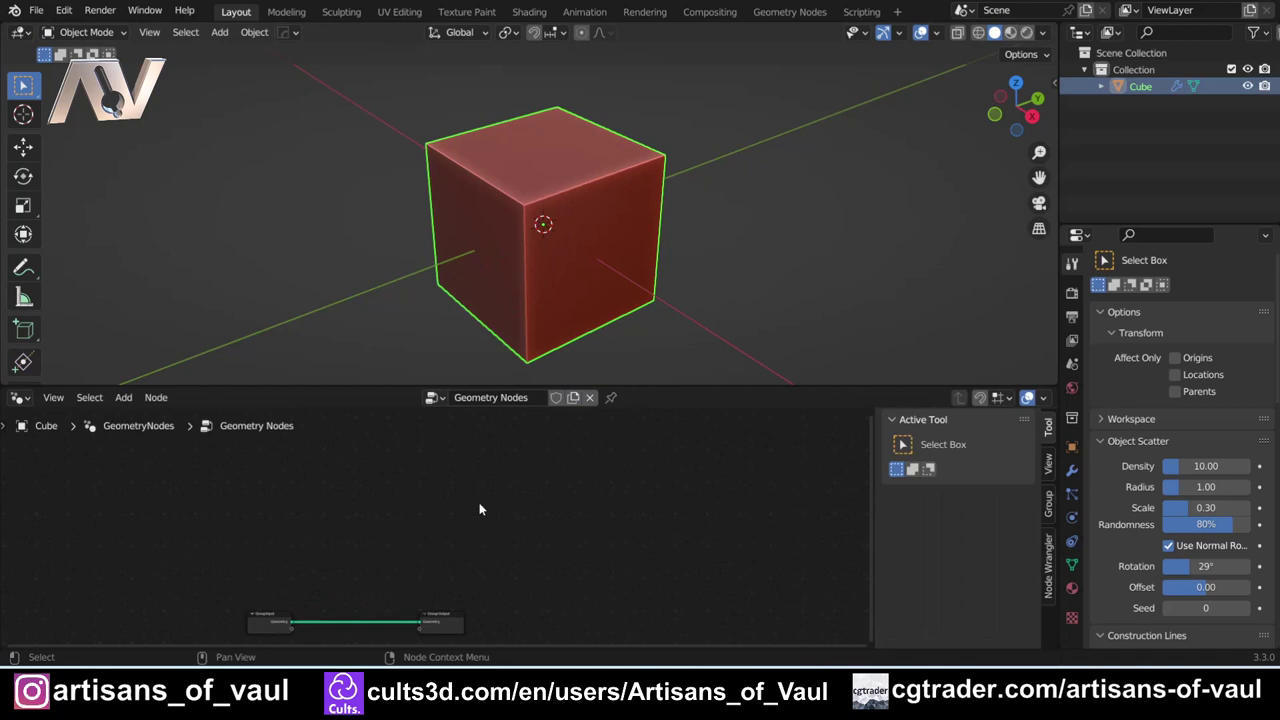
shift+scroll(479, 502, down, 3)
scroll(474, 466, up, 2)
shift+scroll(420, 496, up, 2)
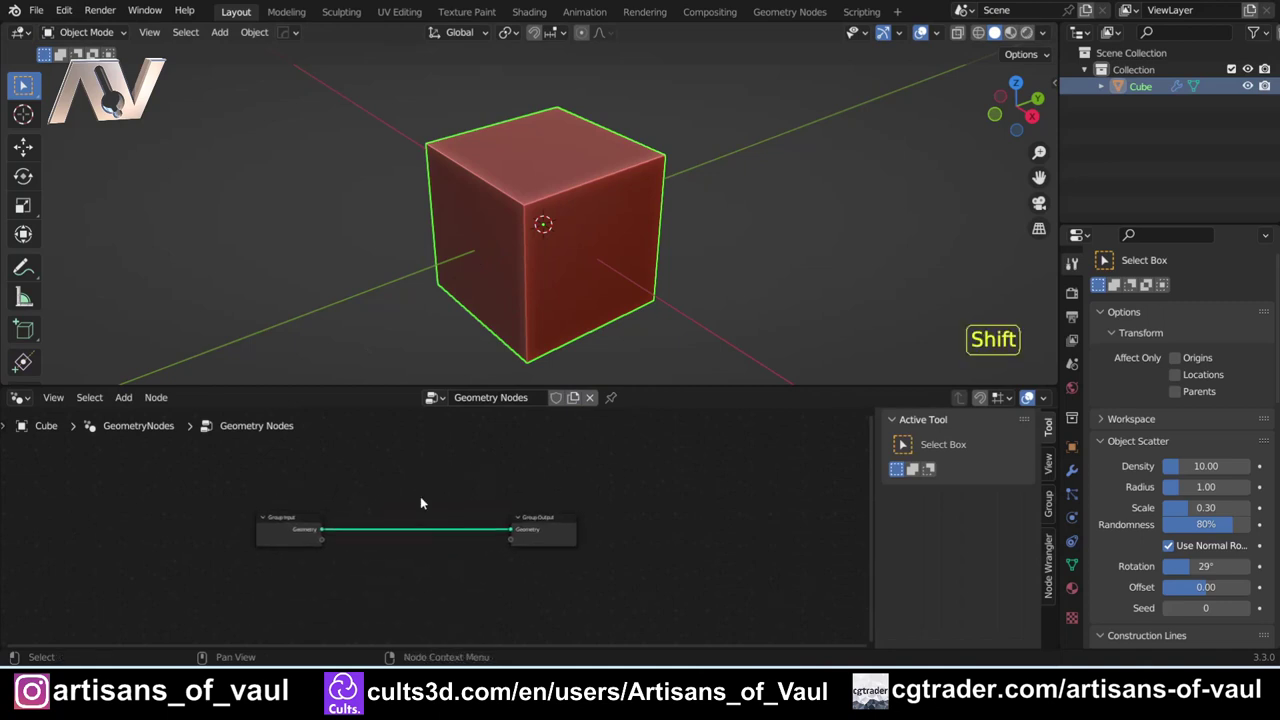
drag(545, 522, 645, 498)
drag(307, 527, 340, 497)
scroll(340, 497, up, 3)
Append the ObjectSize node group from GeometryNodes.blend's NodeTree folder
click(37, 10)
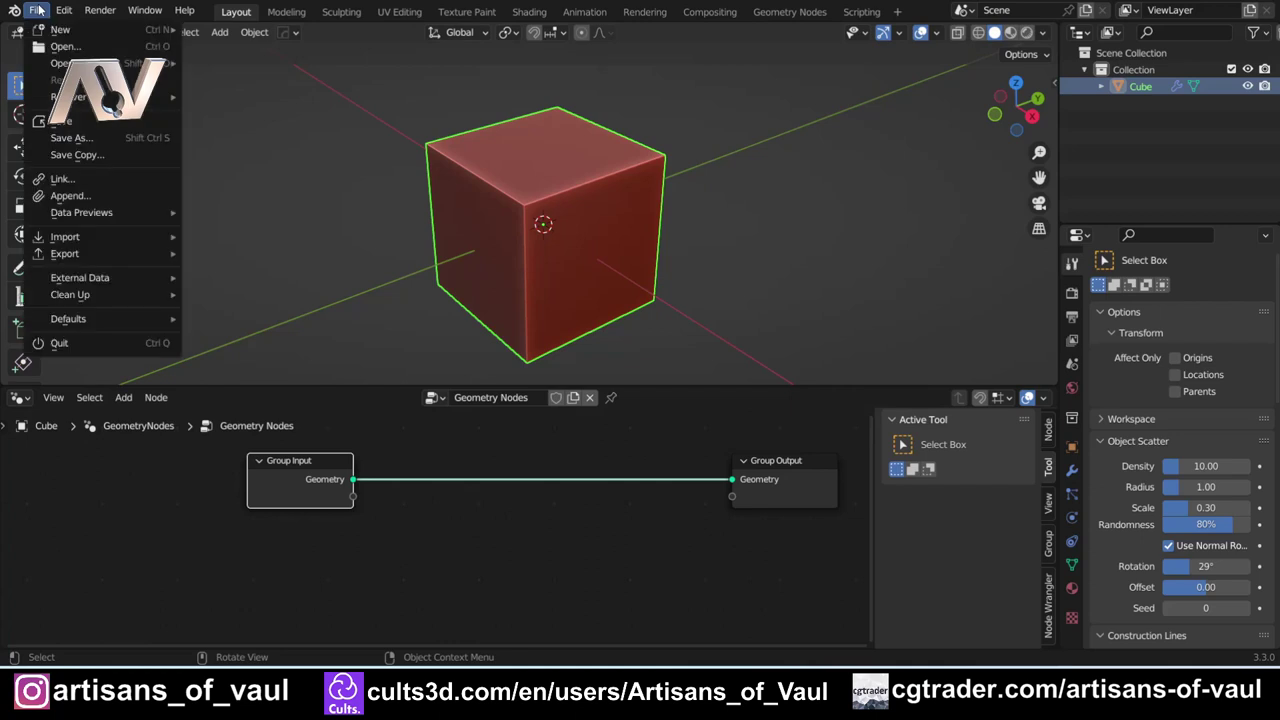
click(70, 196)
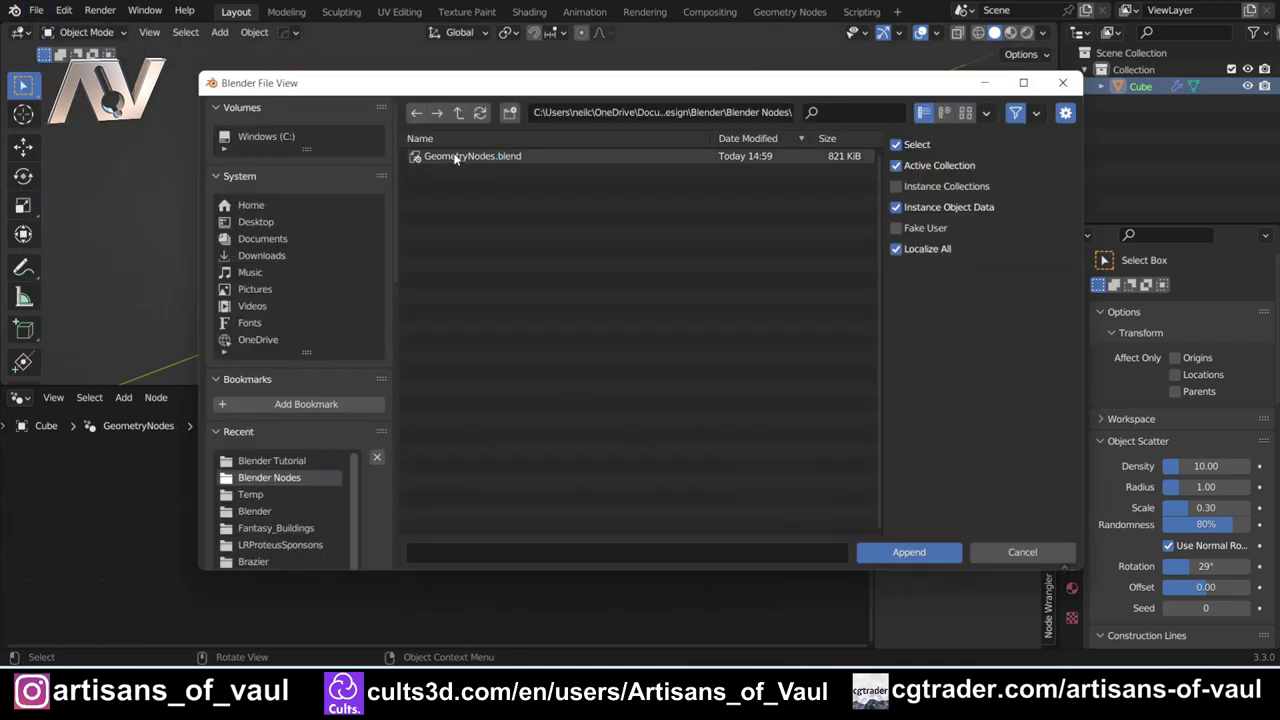
double_click(455, 158)
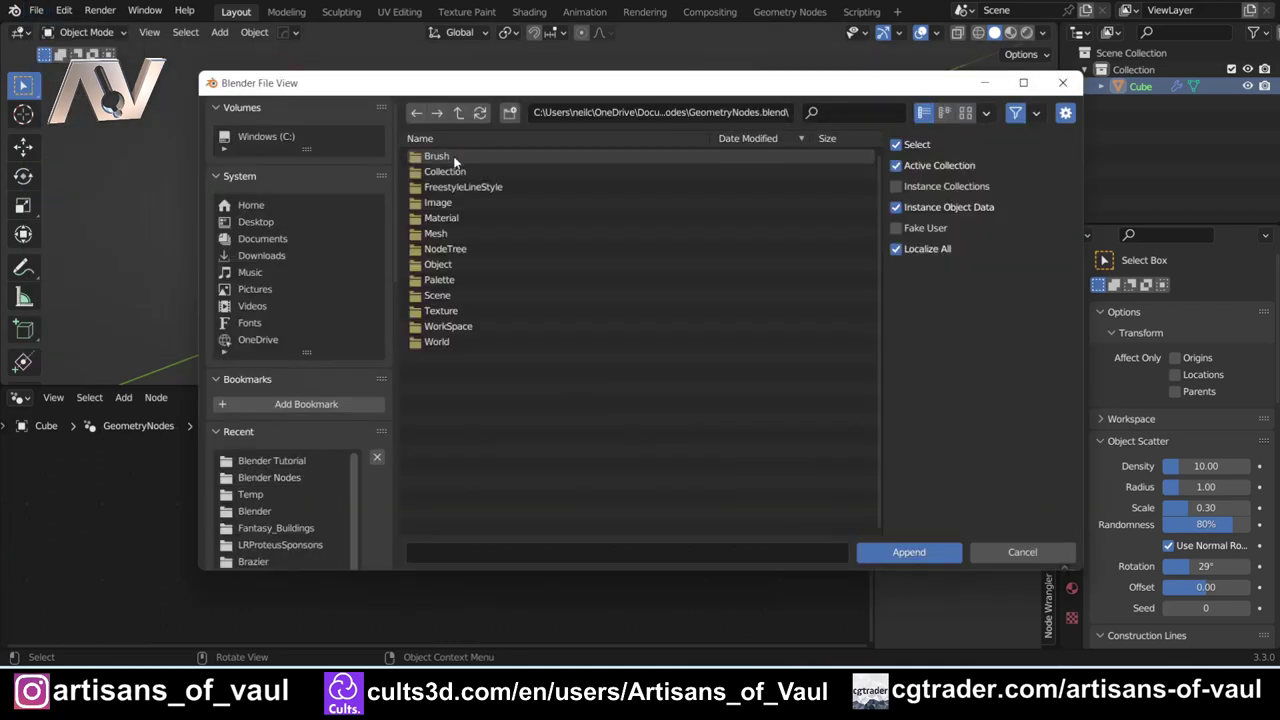
click(436, 252)
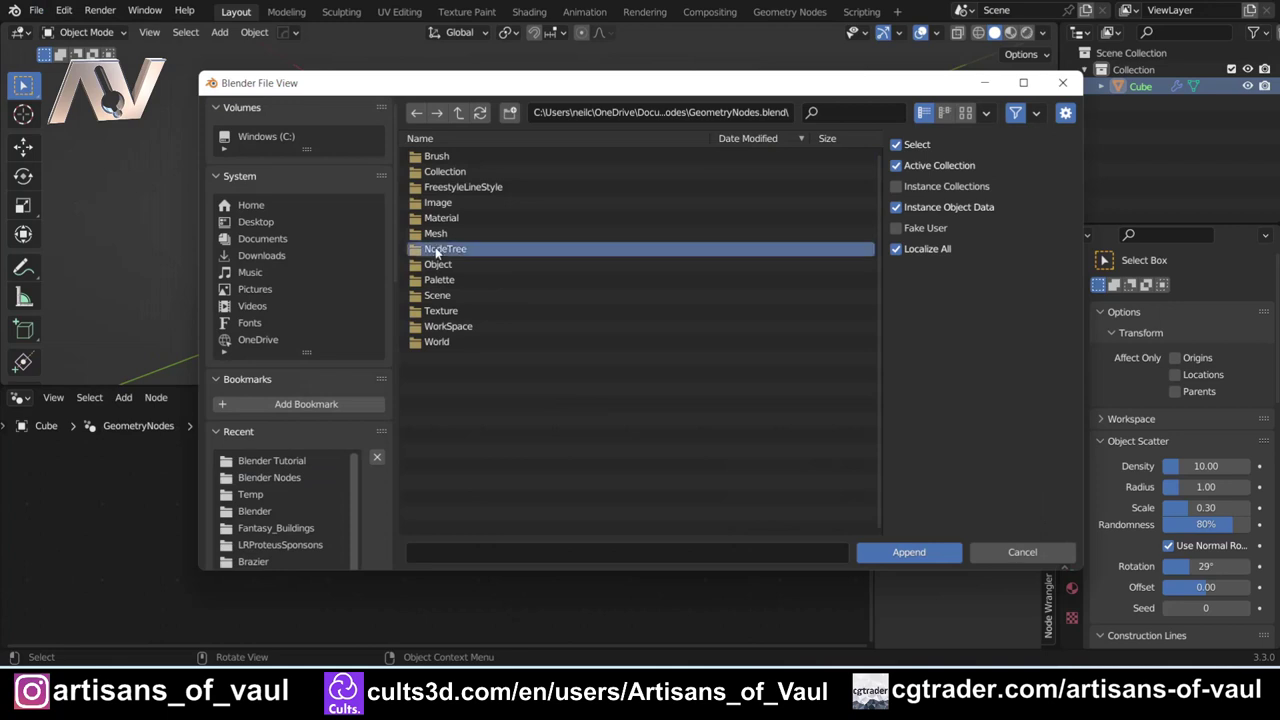
double_click(436, 252)
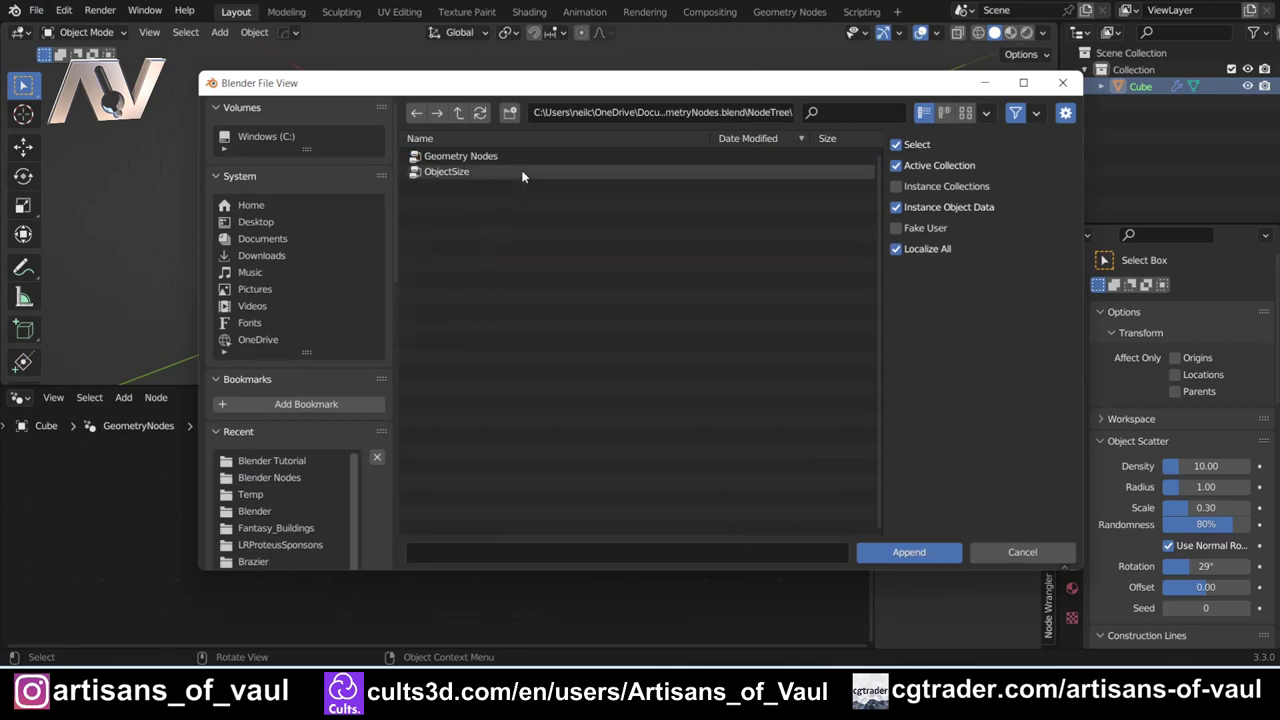
click(440, 172)
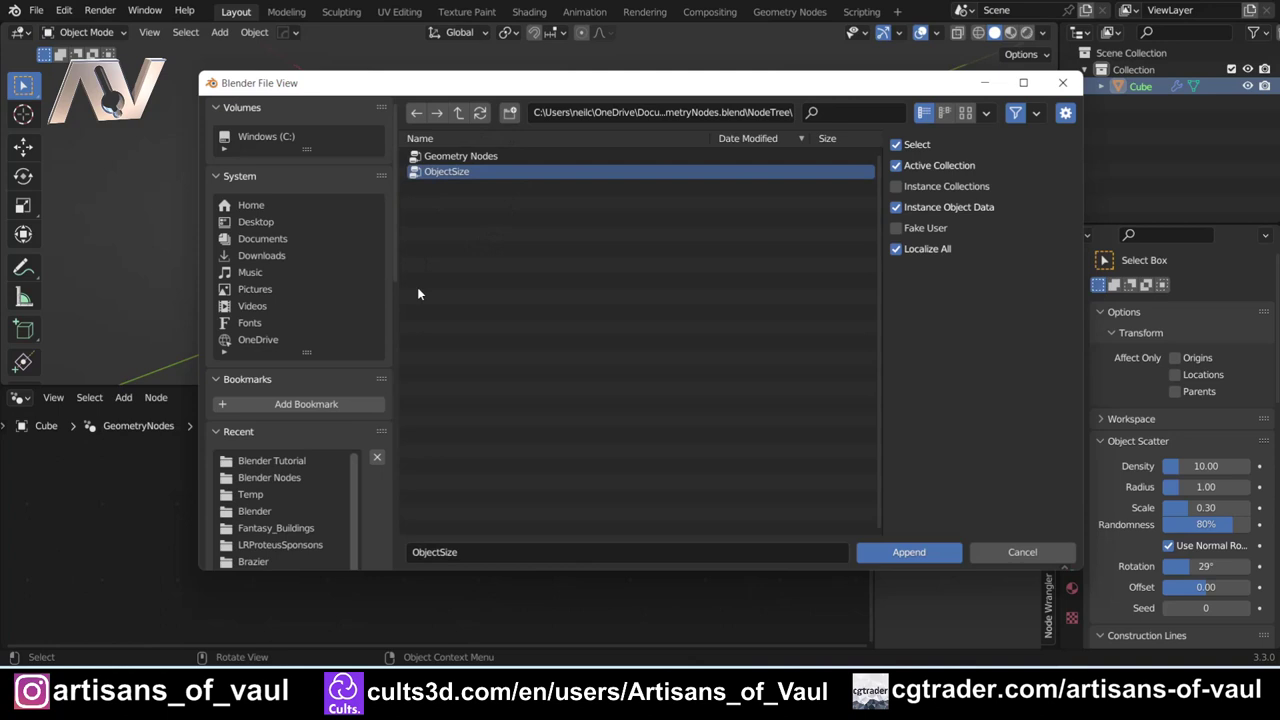
click(903, 552)
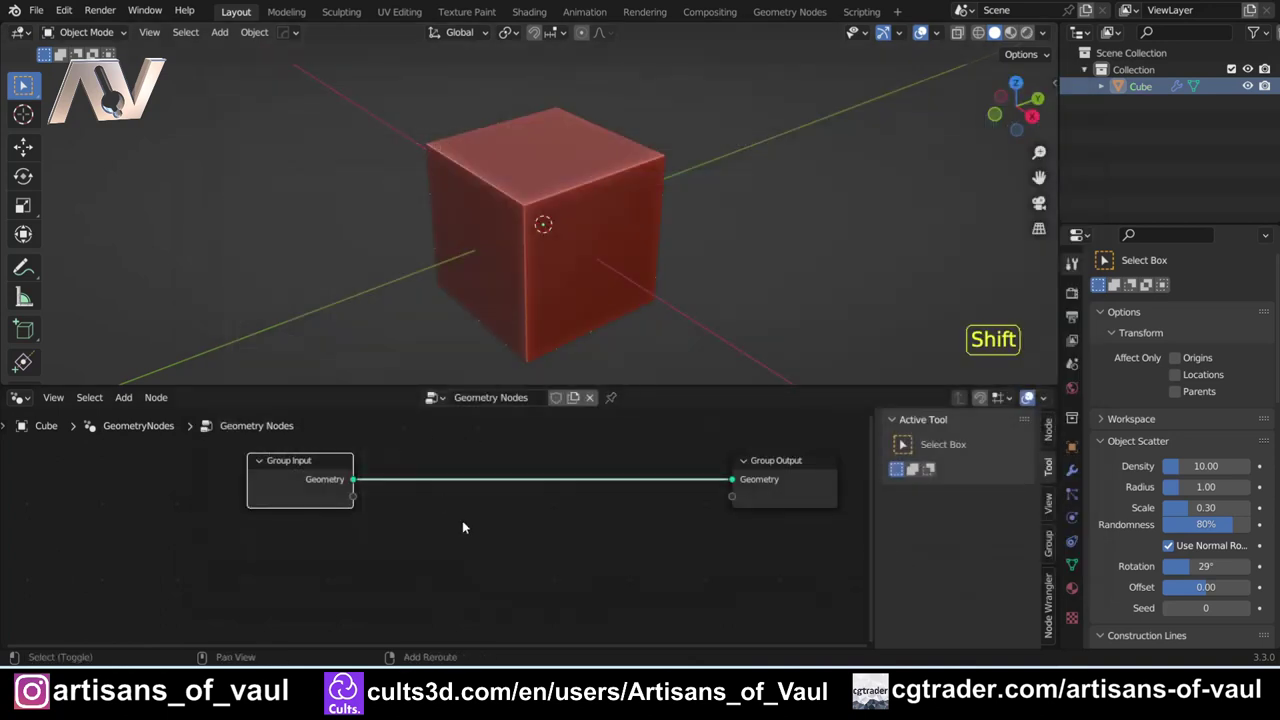
Add an ObjectSize group node to the tree, placed below the input–output link
key(shift+a)
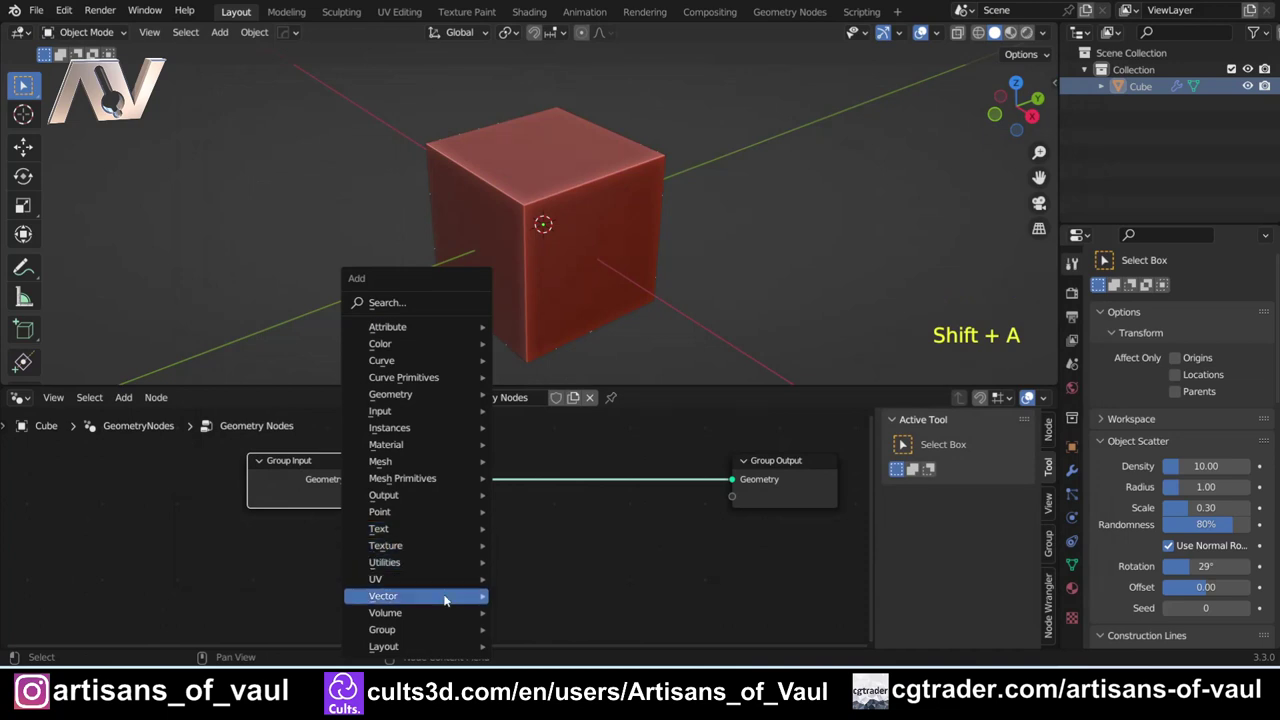
mouse_move(432, 629)
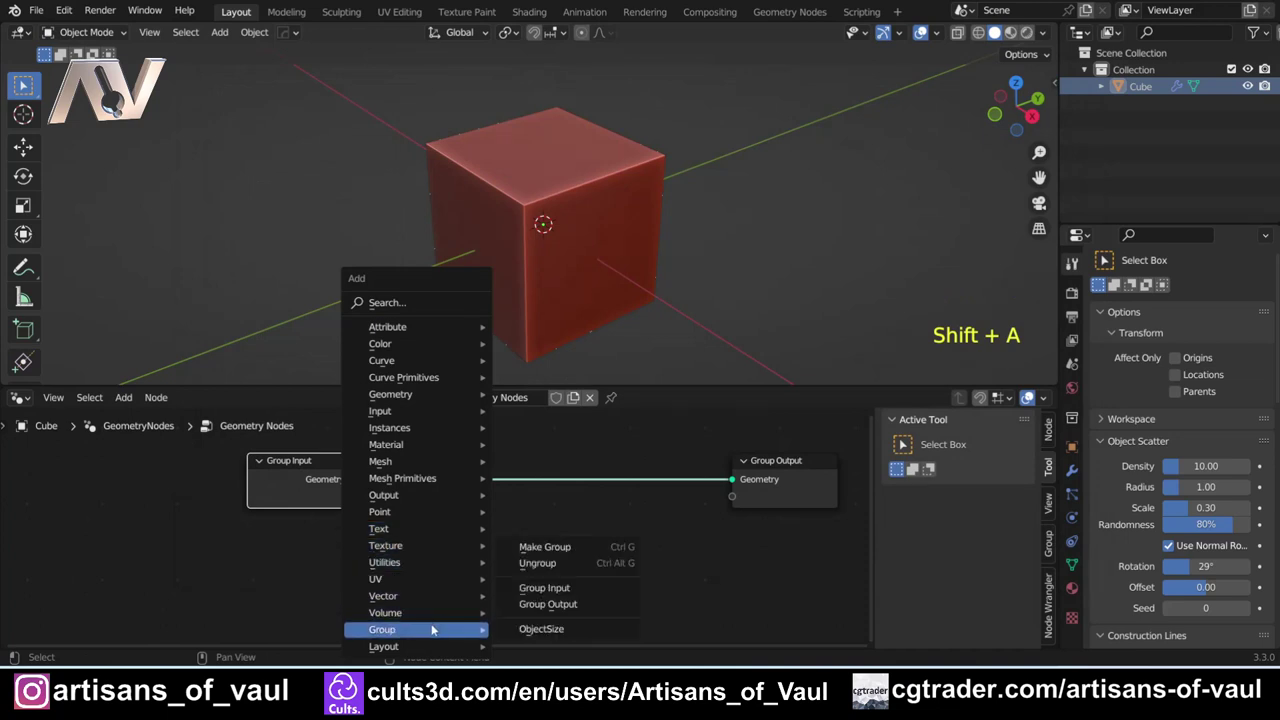
click(549, 631)
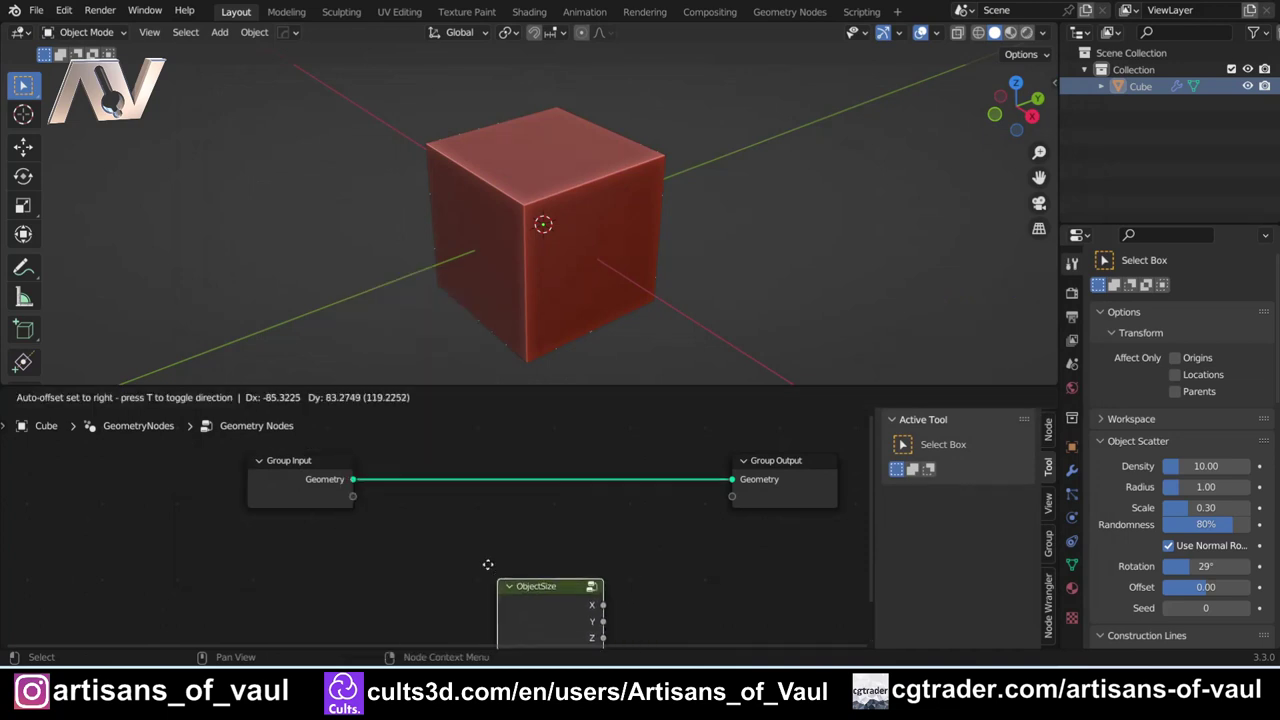
click(487, 569)
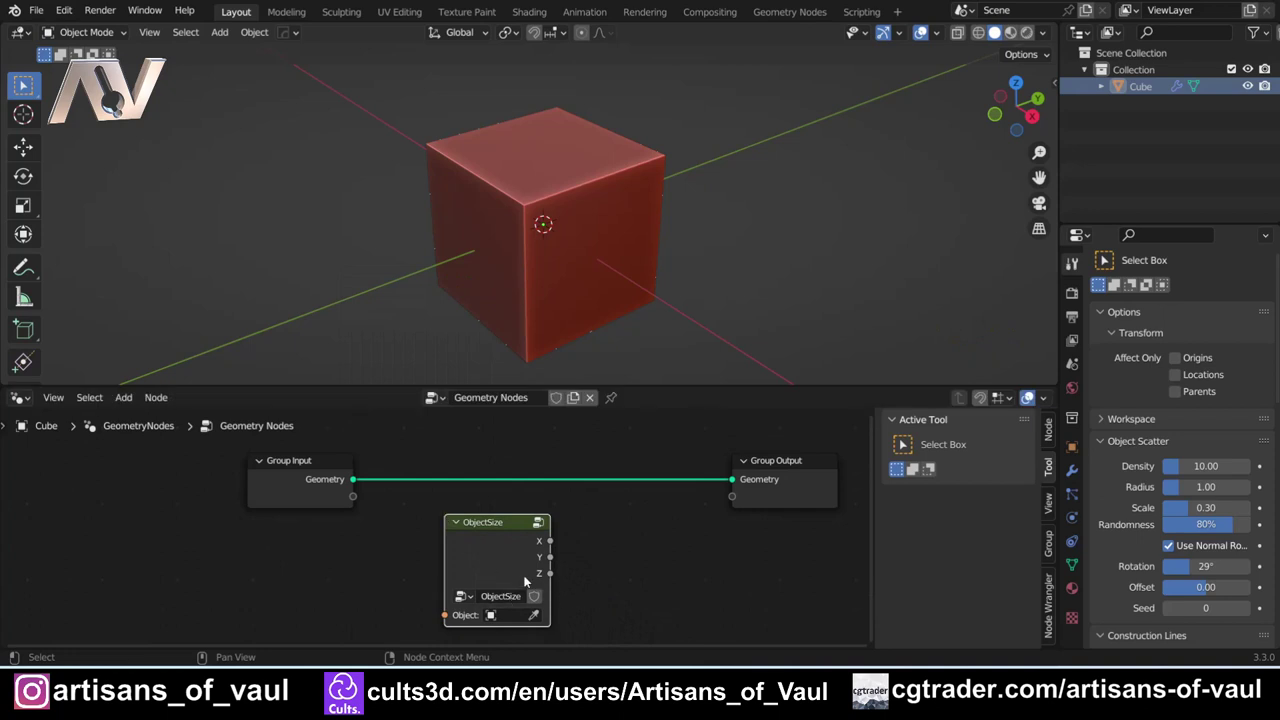
shift+scroll(586, 500, down, 2)
scroll(581, 493, up, 1)
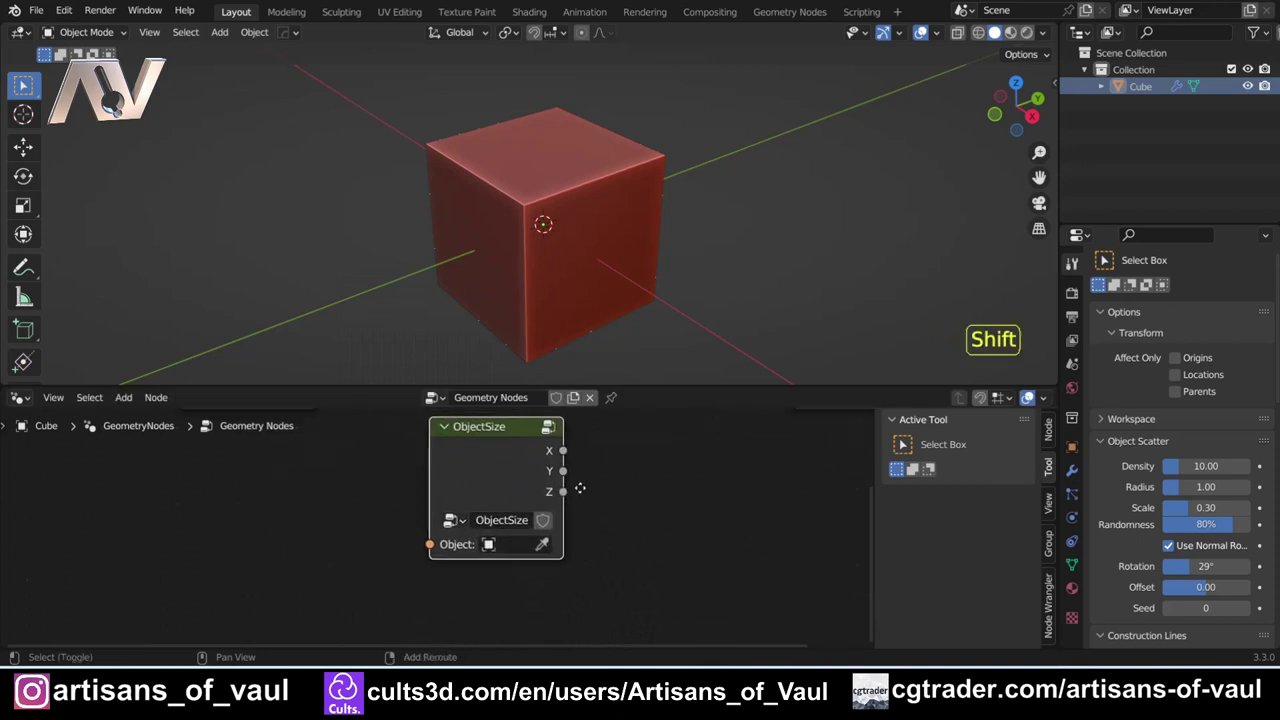
shift+scroll(378, 440, up, 2)
scroll(432, 466, down, 2)
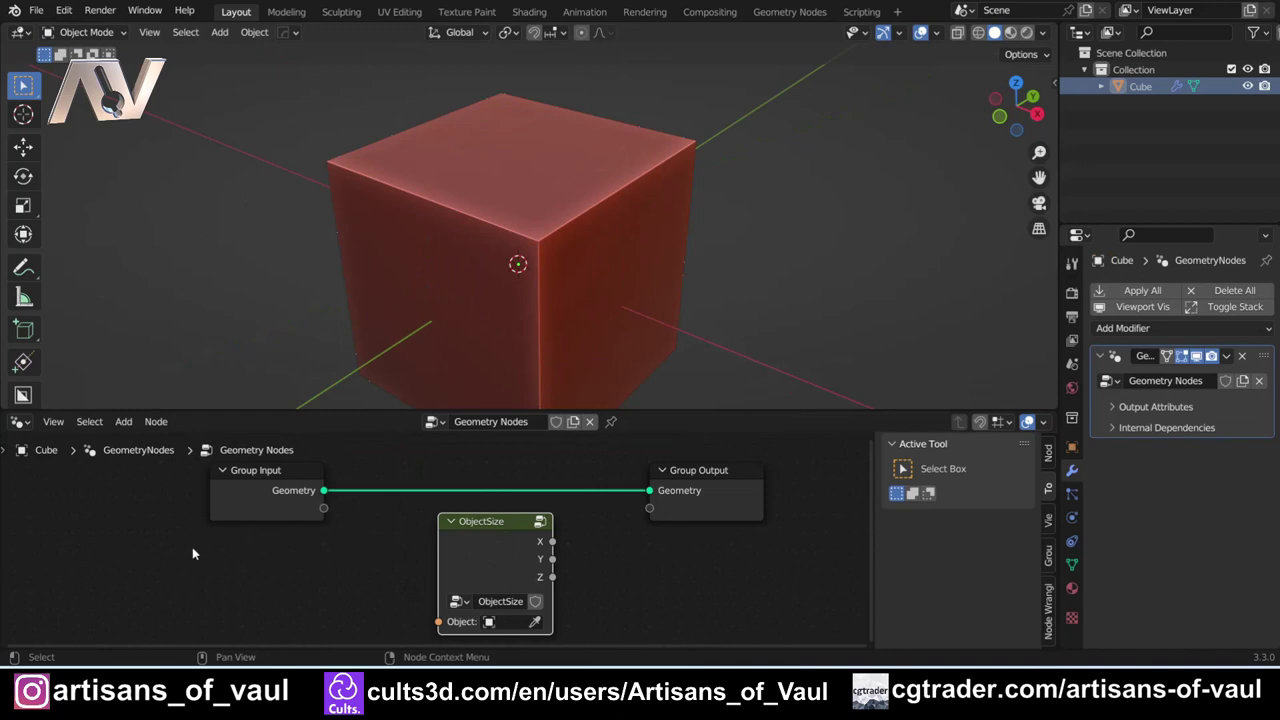
Save the current file as the startup file and make the node editor taller
click(34, 12)
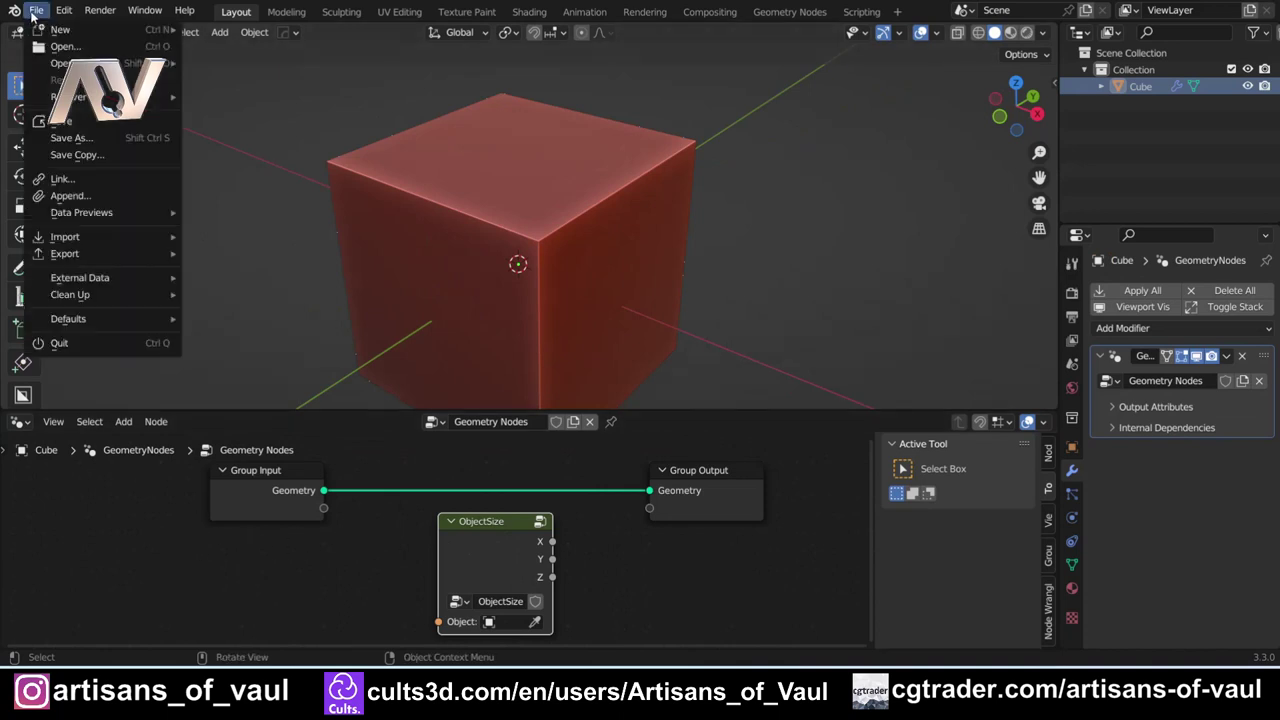
mouse_move(98, 320)
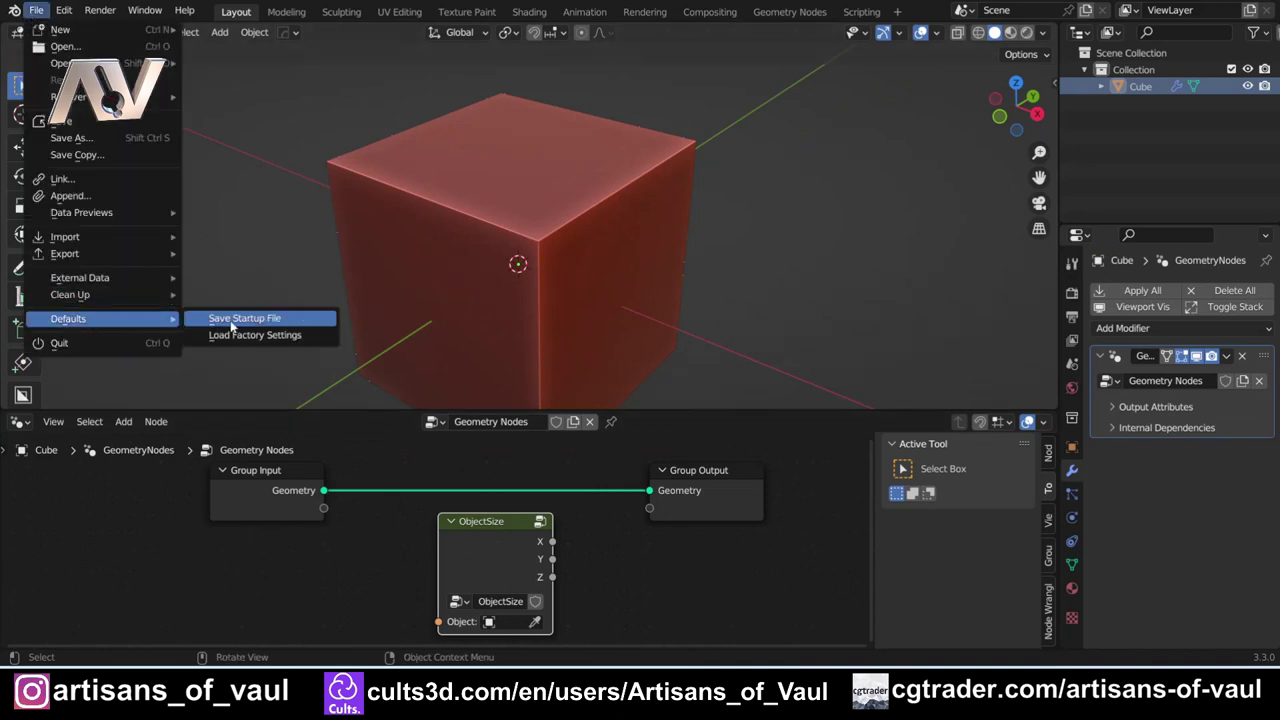
click(287, 321)
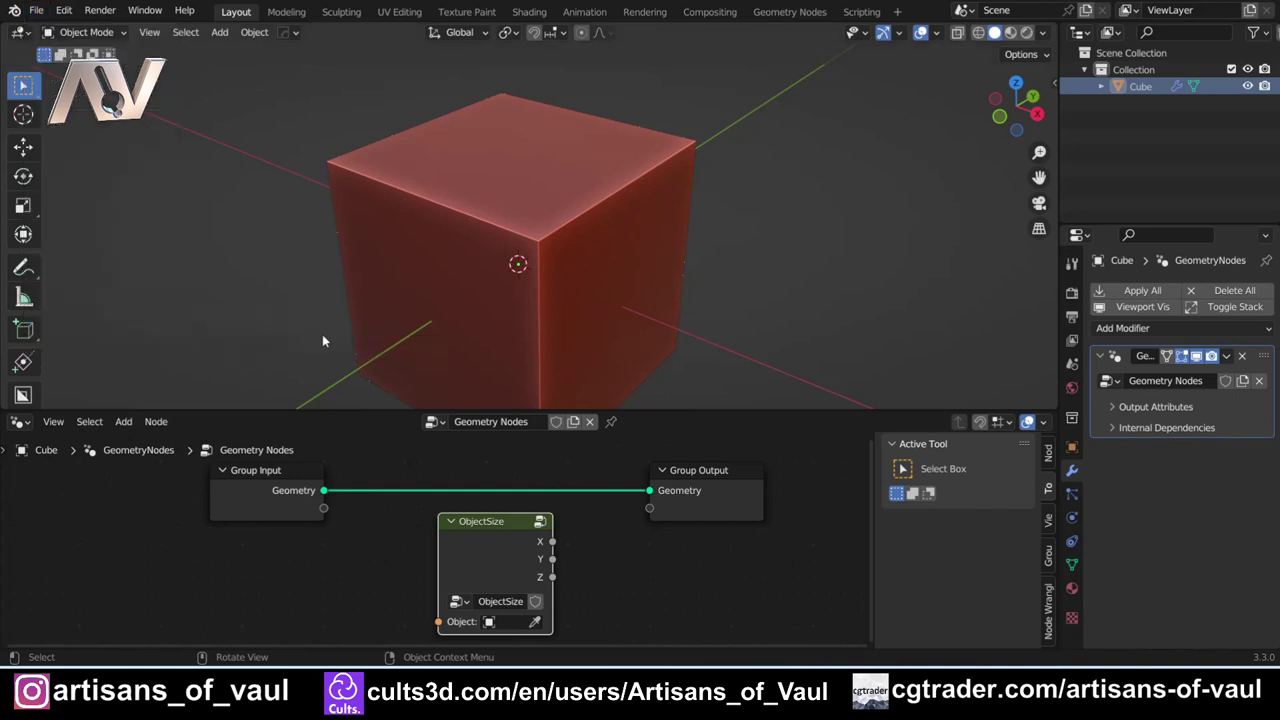
scroll(366, 487, down, 1)
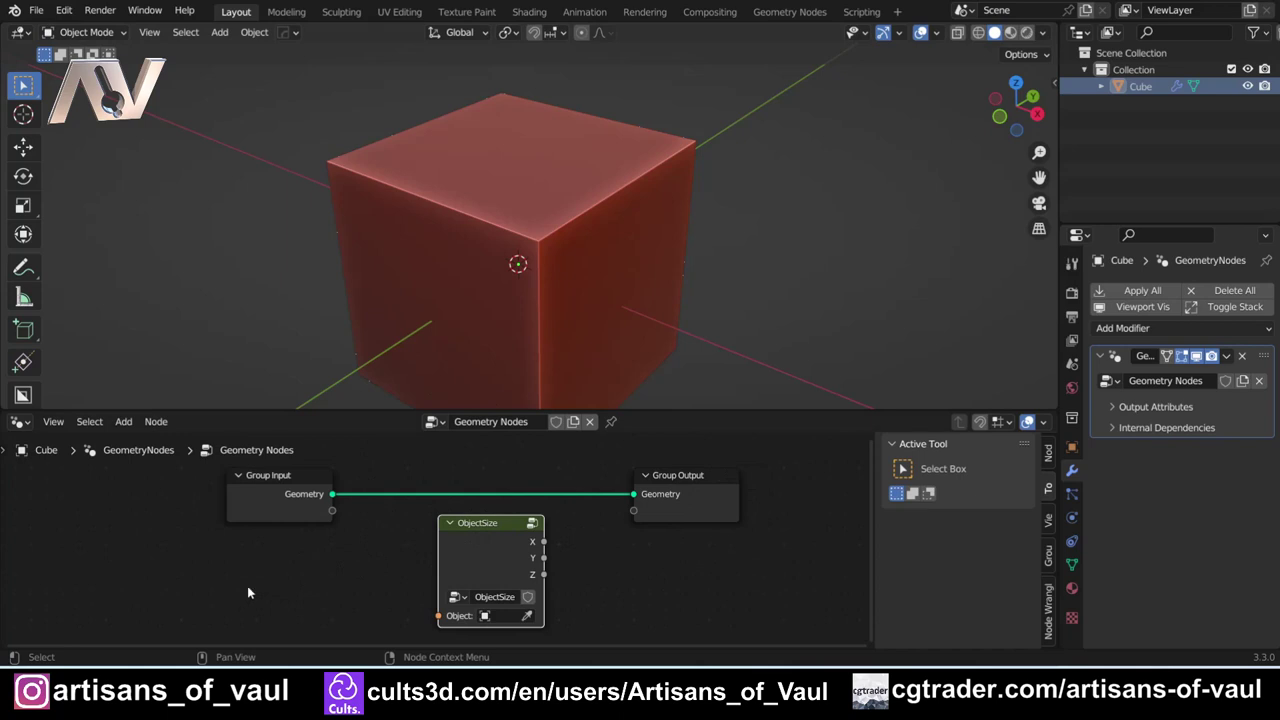
drag(381, 410, 372, 287)
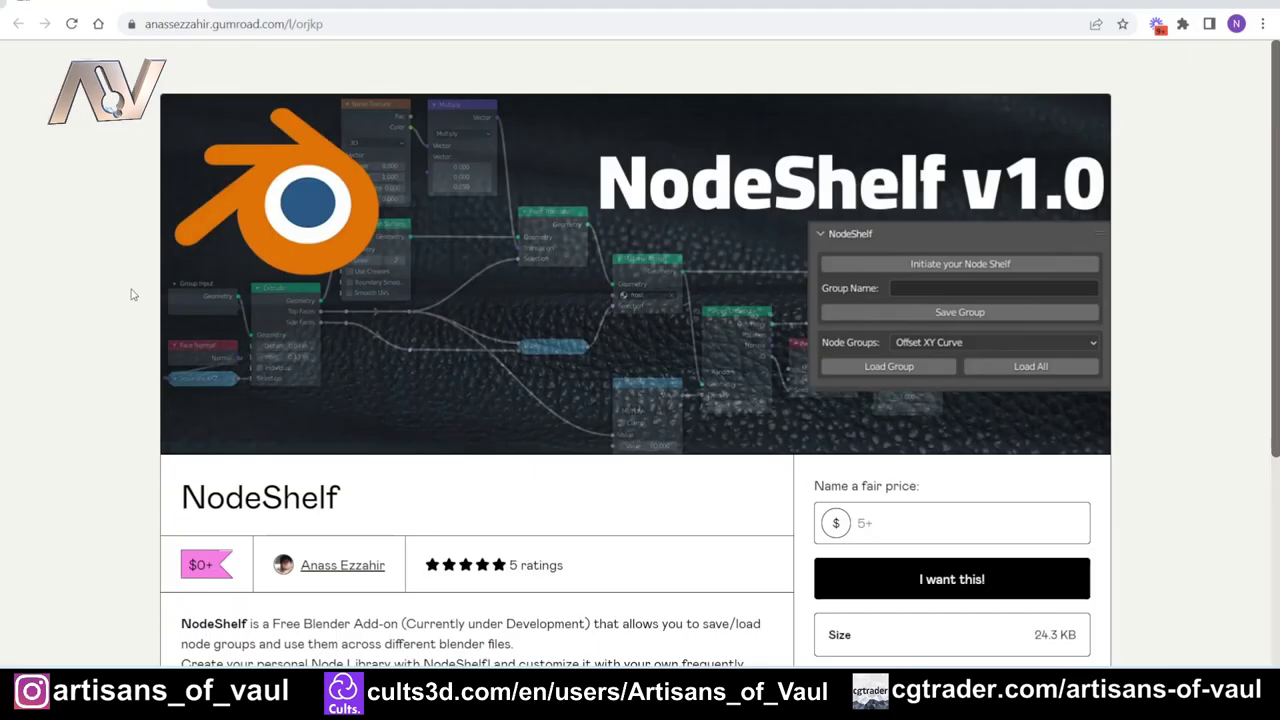
Enter 0 in the NodeShelf page's 'Name a fair price' field
scroll(136, 278, down, 2)
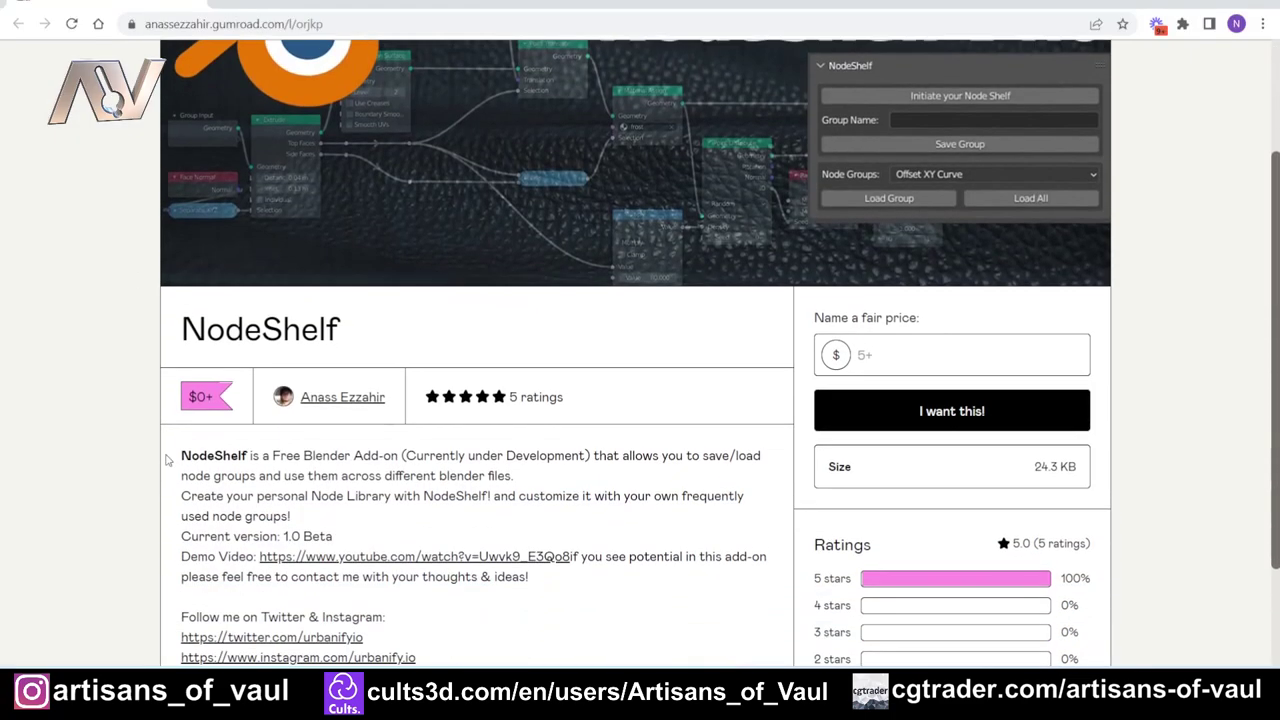
scroll(362, 512, up, 1)
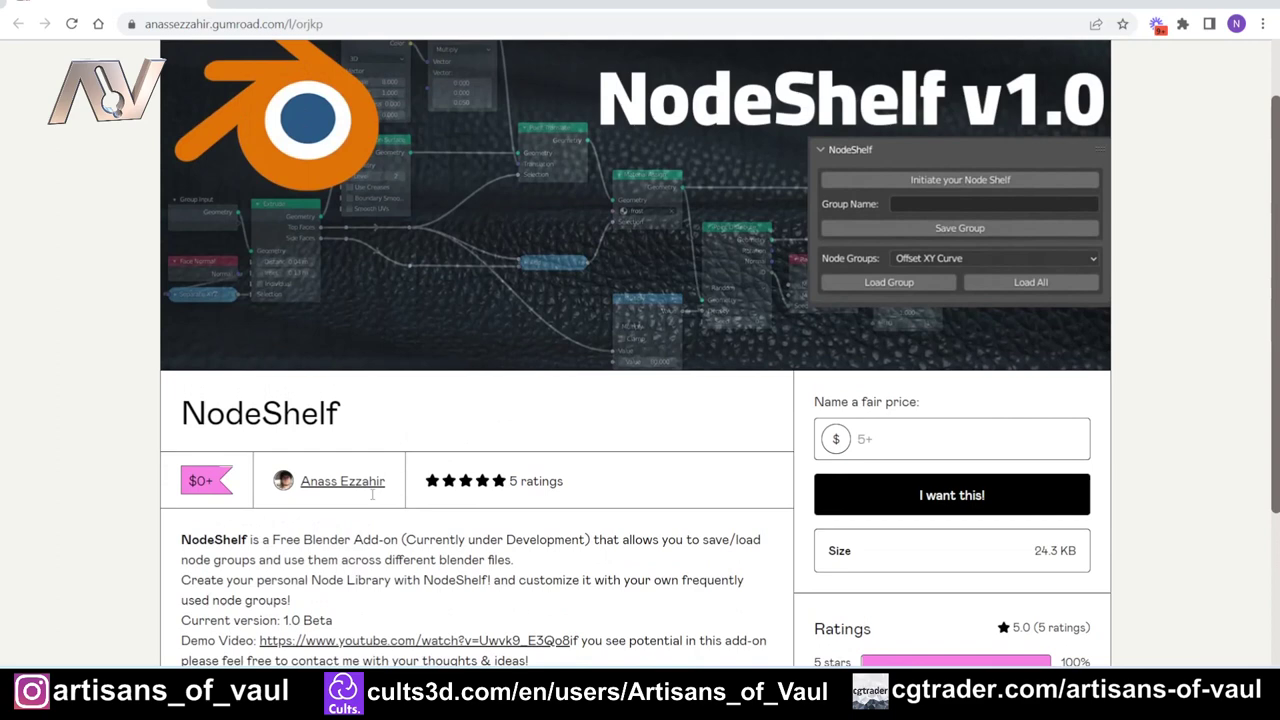
scroll(326, 556, down, 2)
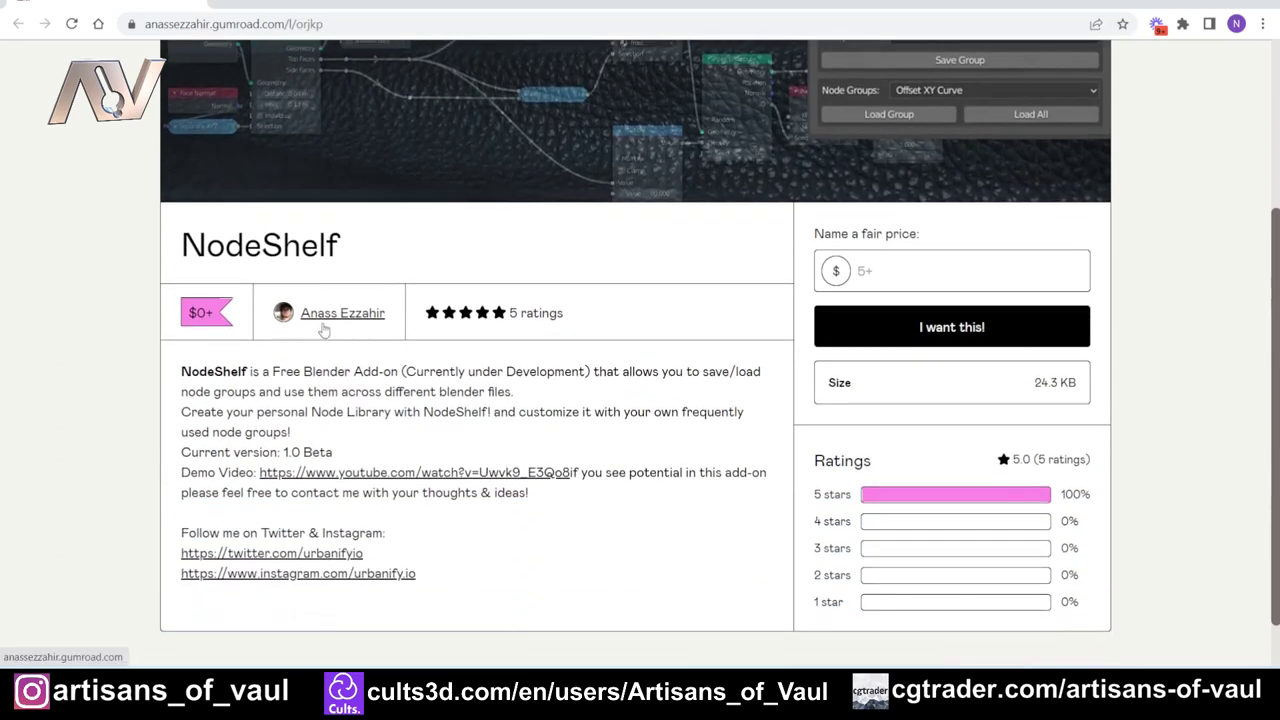
scroll(556, 355, up, 1)
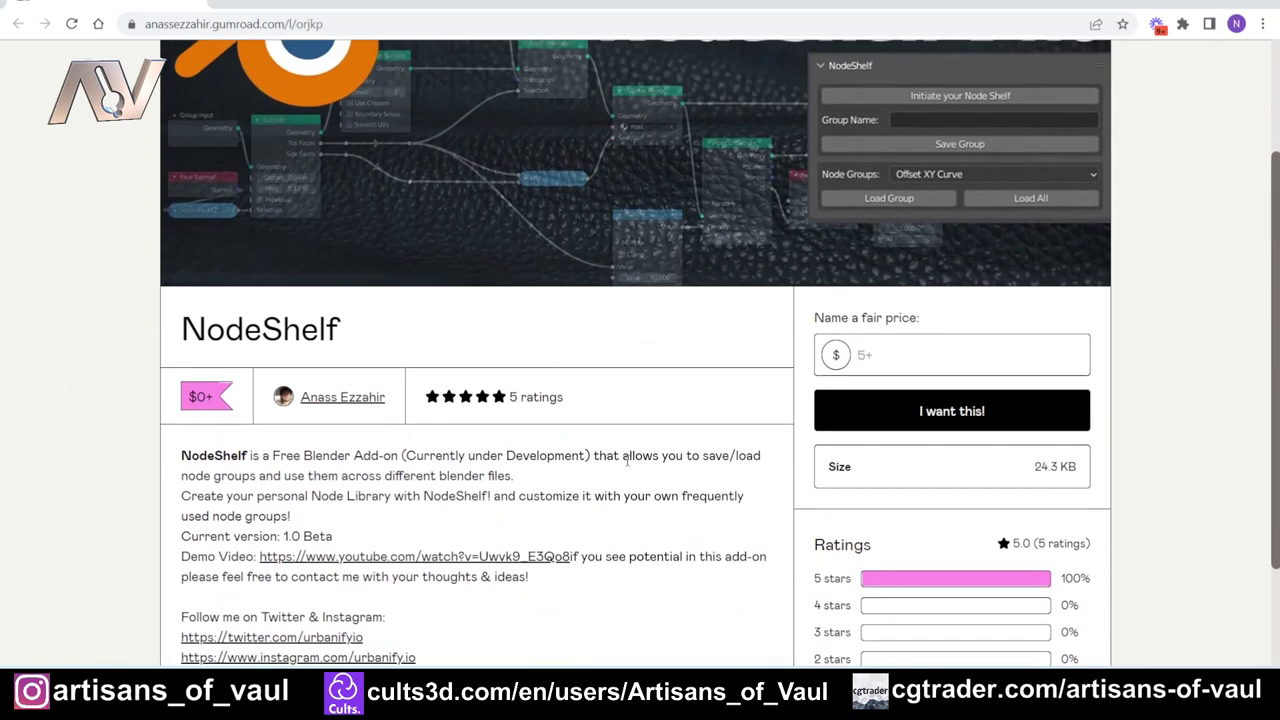
scroll(700, 478, up, 3)
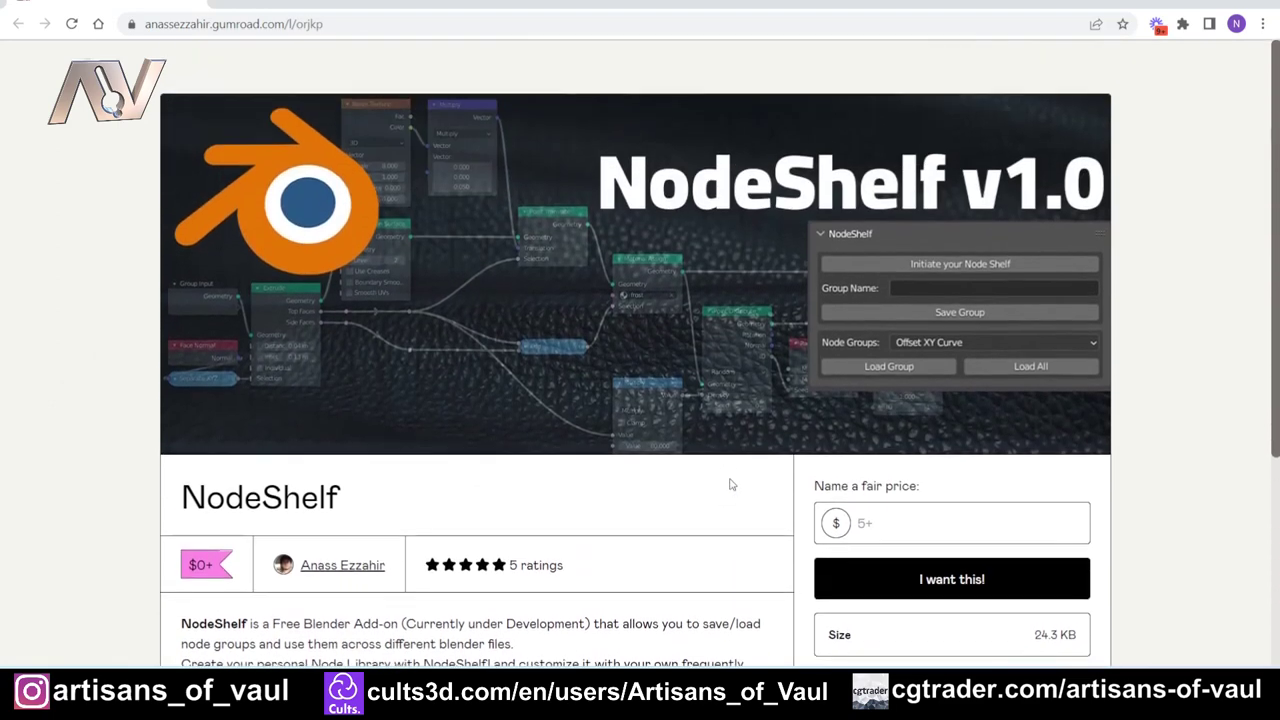
click(884, 526)
text(0)
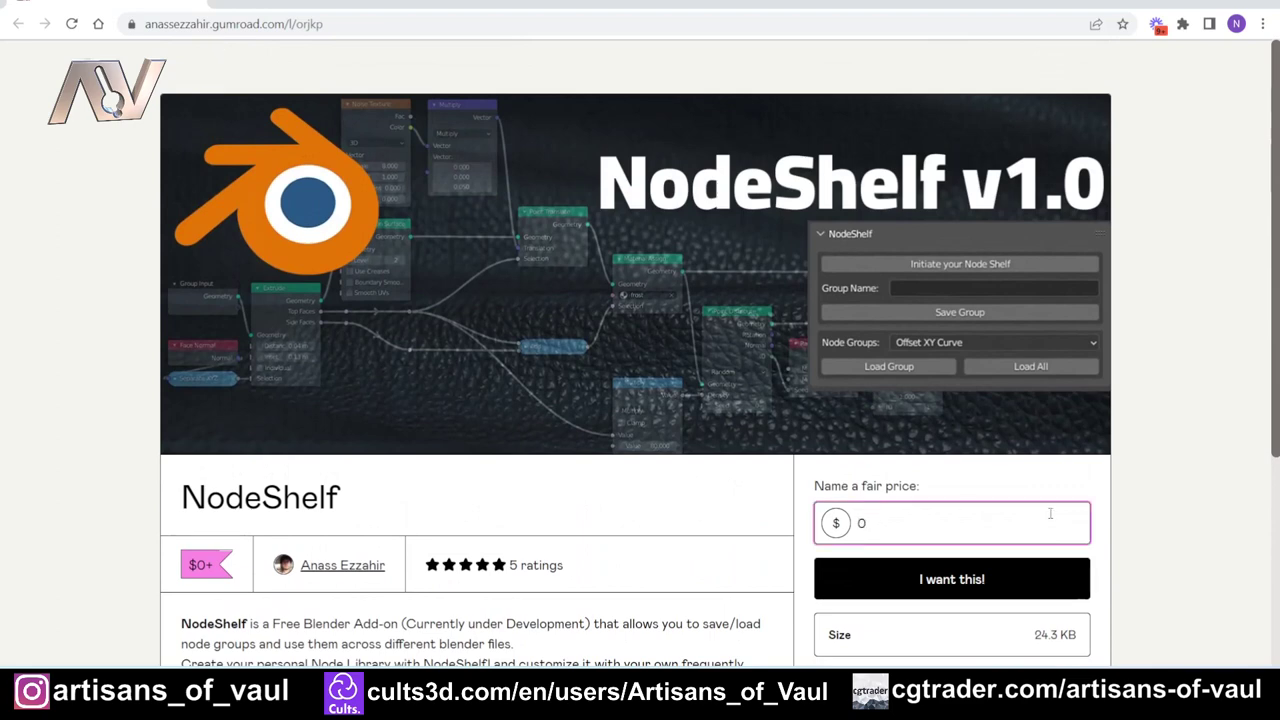
click(1124, 505)
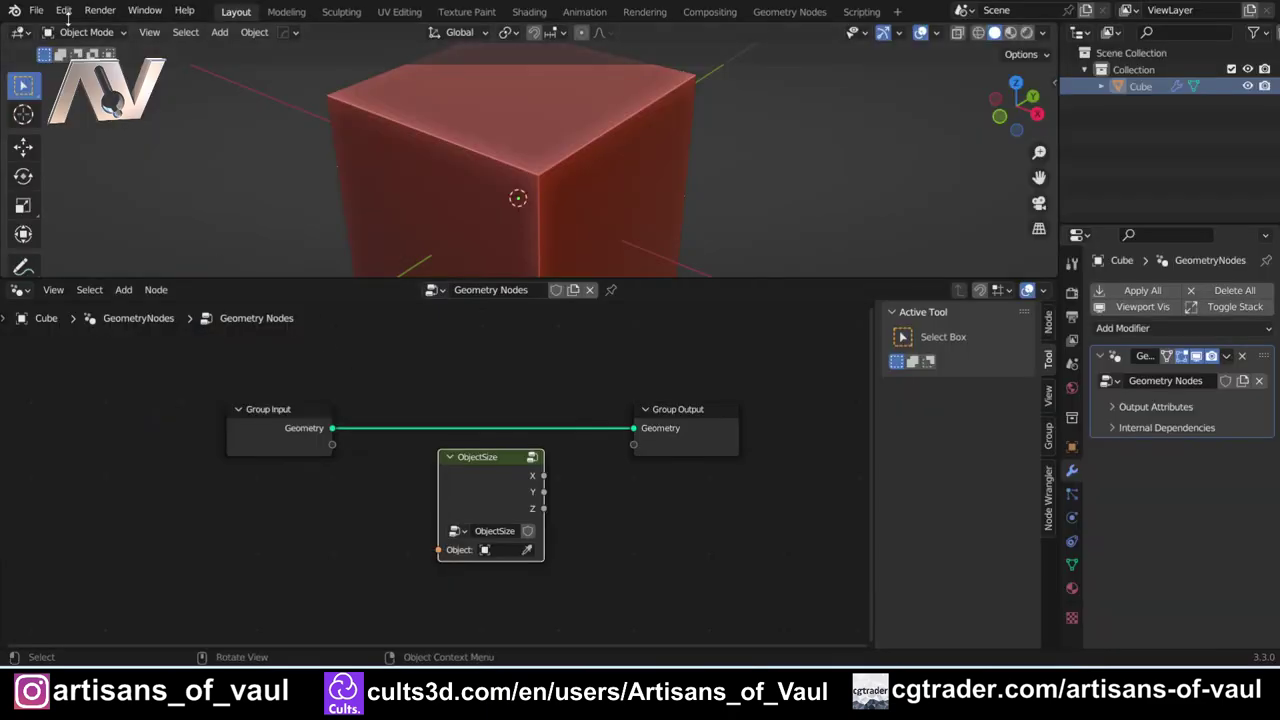
Install the NodeShelf.zip add-on from Preferences > Add-ons
click(63, 10)
click(90, 256)
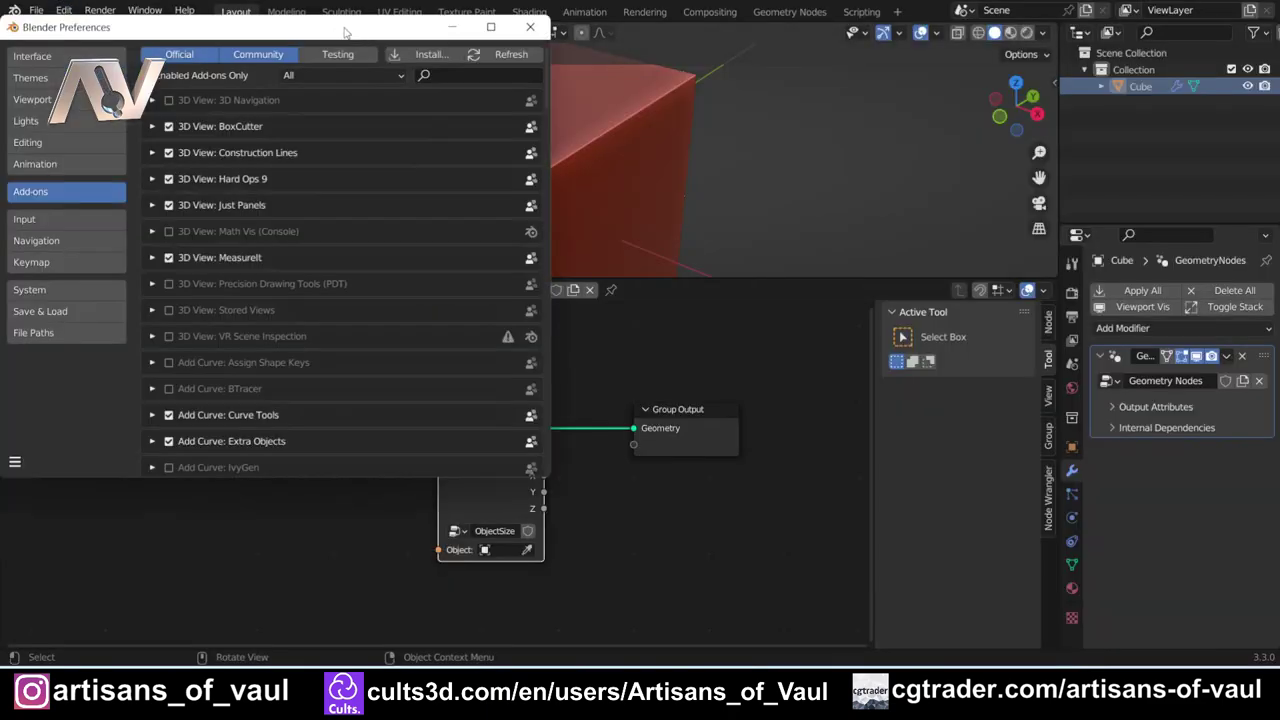
click(455, 51)
double_click(283, 199)
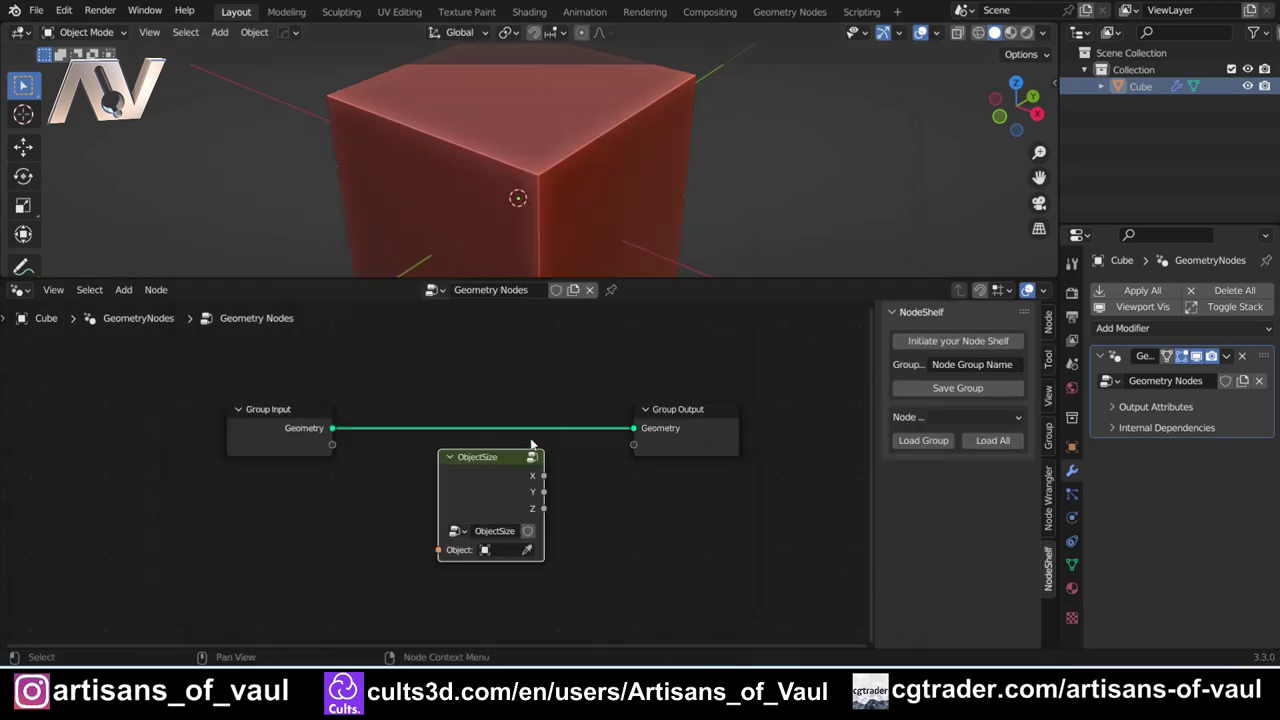
scroll(490, 466, up, 2)
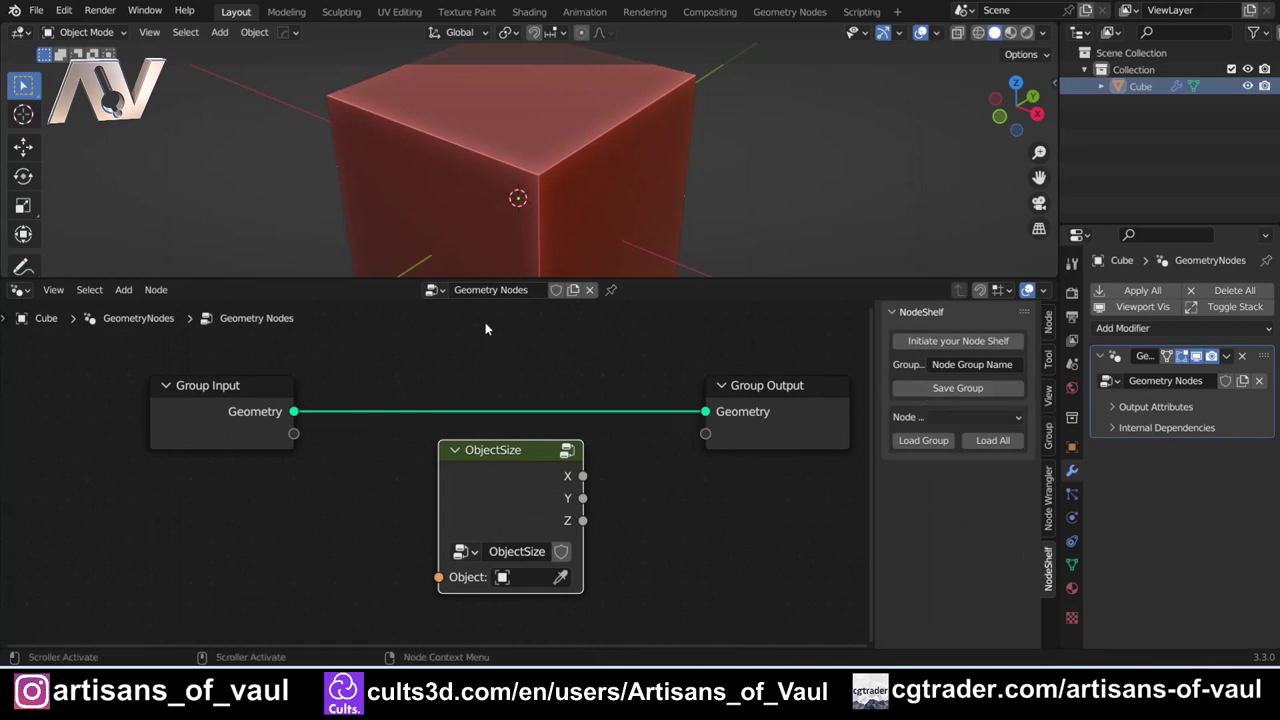
Delete Group Input and Group Output, then save ObjectSize to the NodeShelf
drag(187, 367, 764, 421)
key(Delete)
drag(496, 452, 483, 388)
click(972, 364)
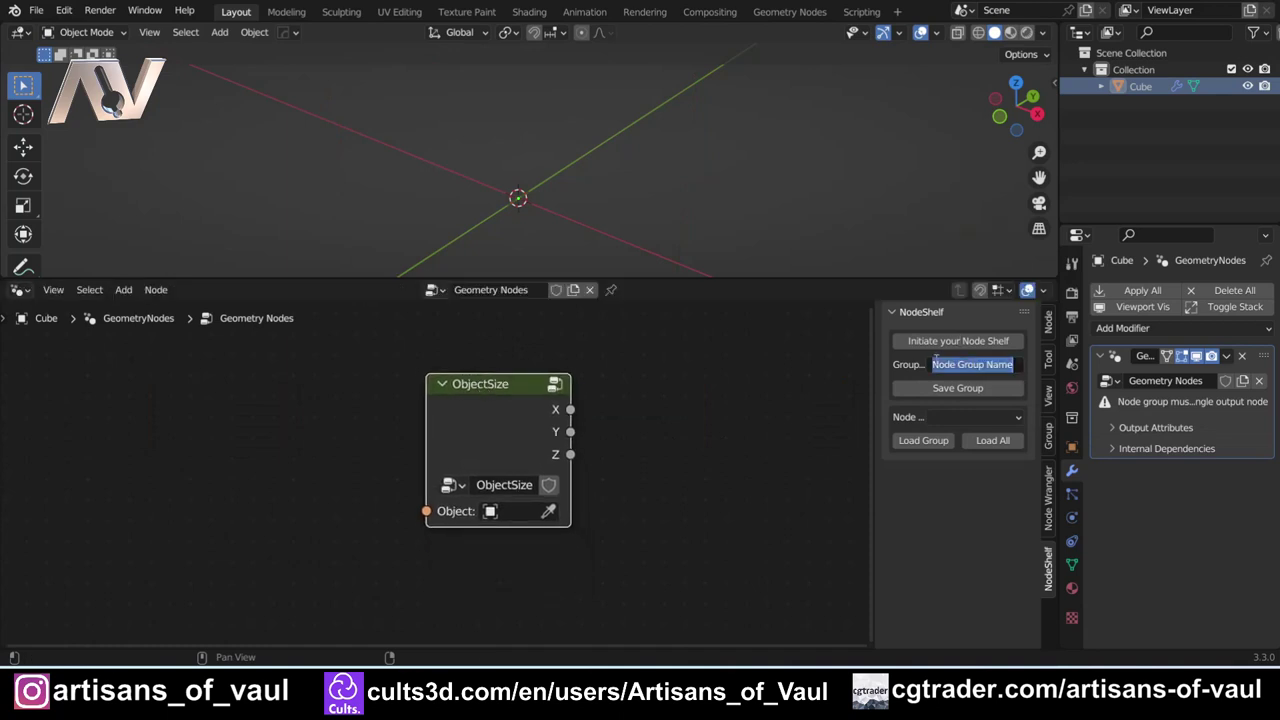
text(ObjectSize)
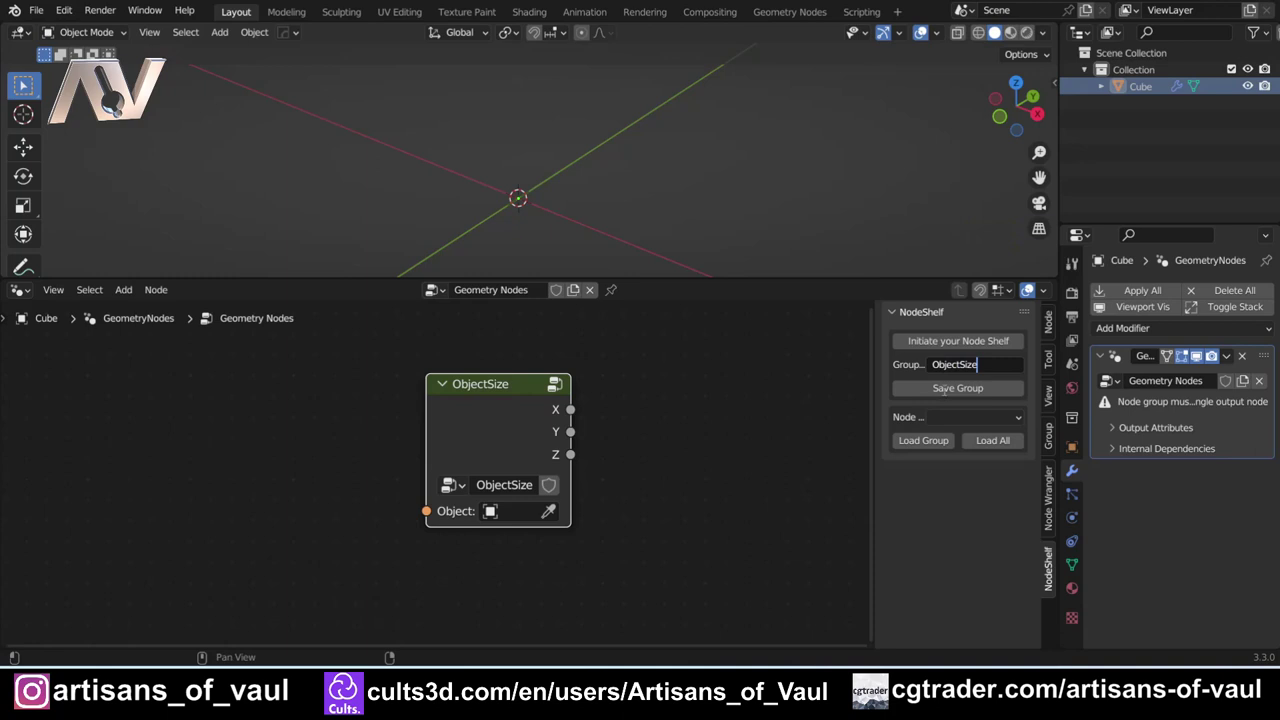
click(943, 390)
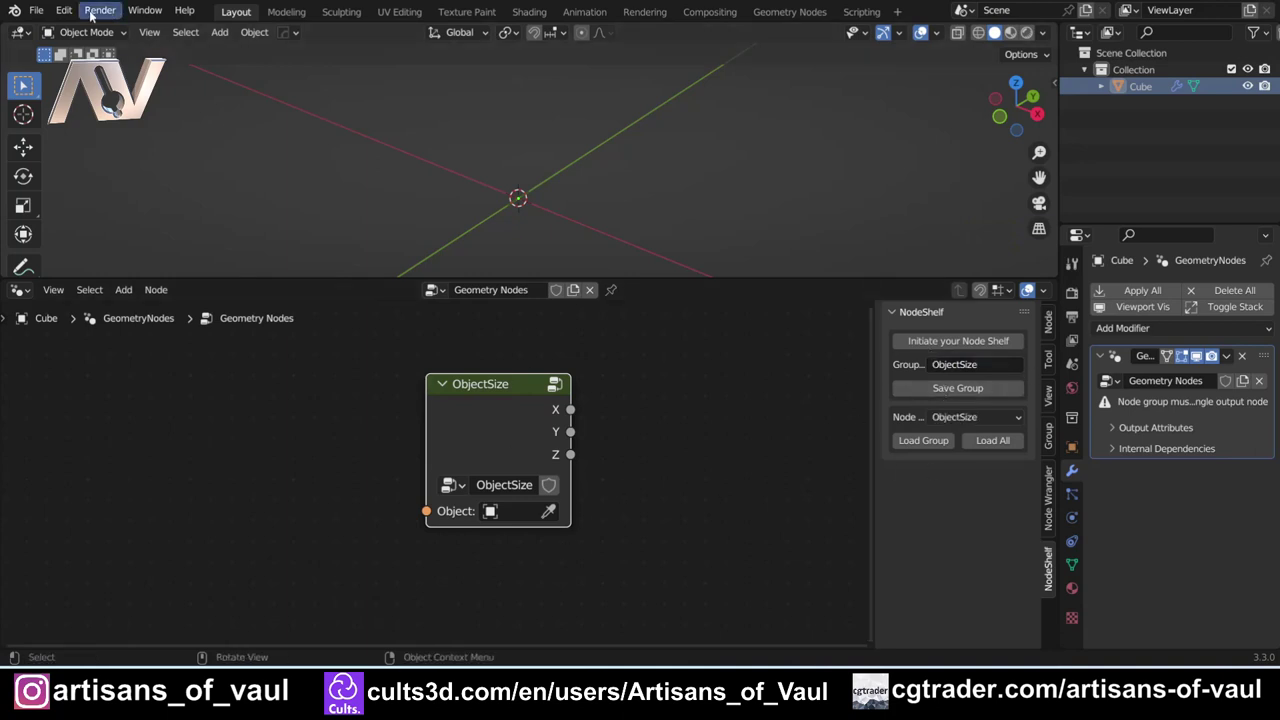
Start a new General file, discarding the current file's unsaved changes
click(35, 10)
mouse_move(90, 30)
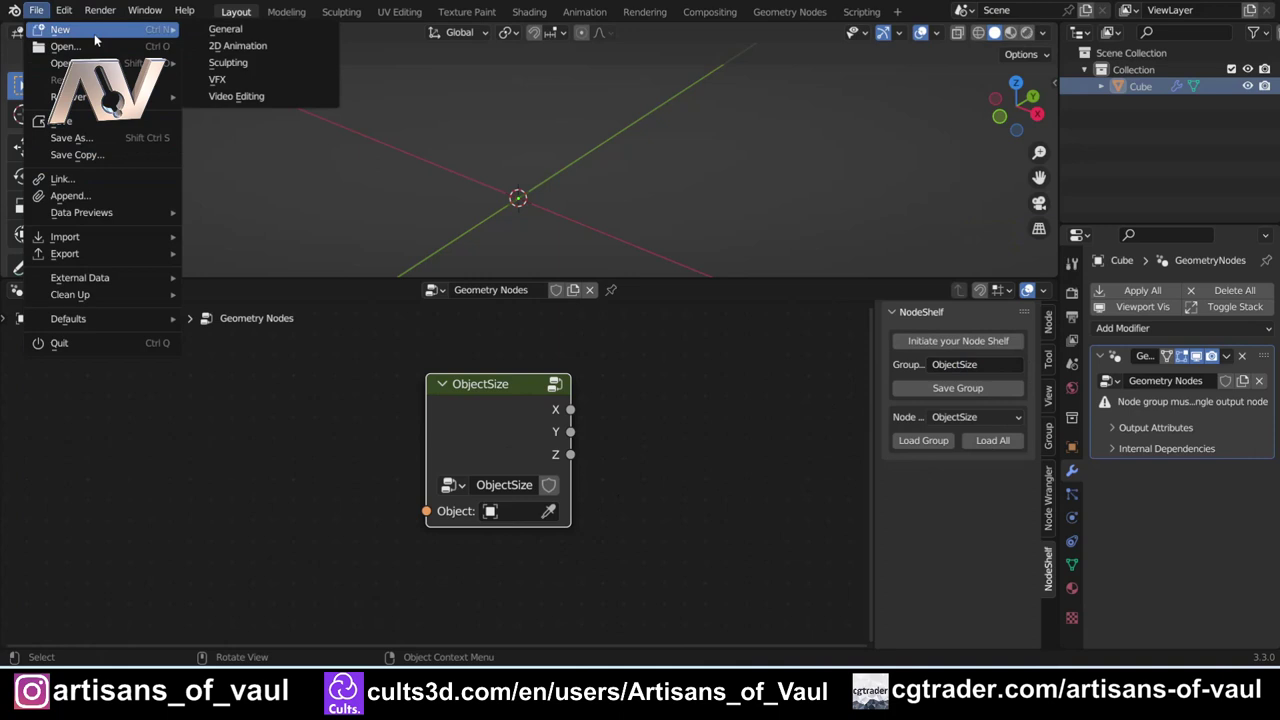
click(218, 29)
click(680, 362)
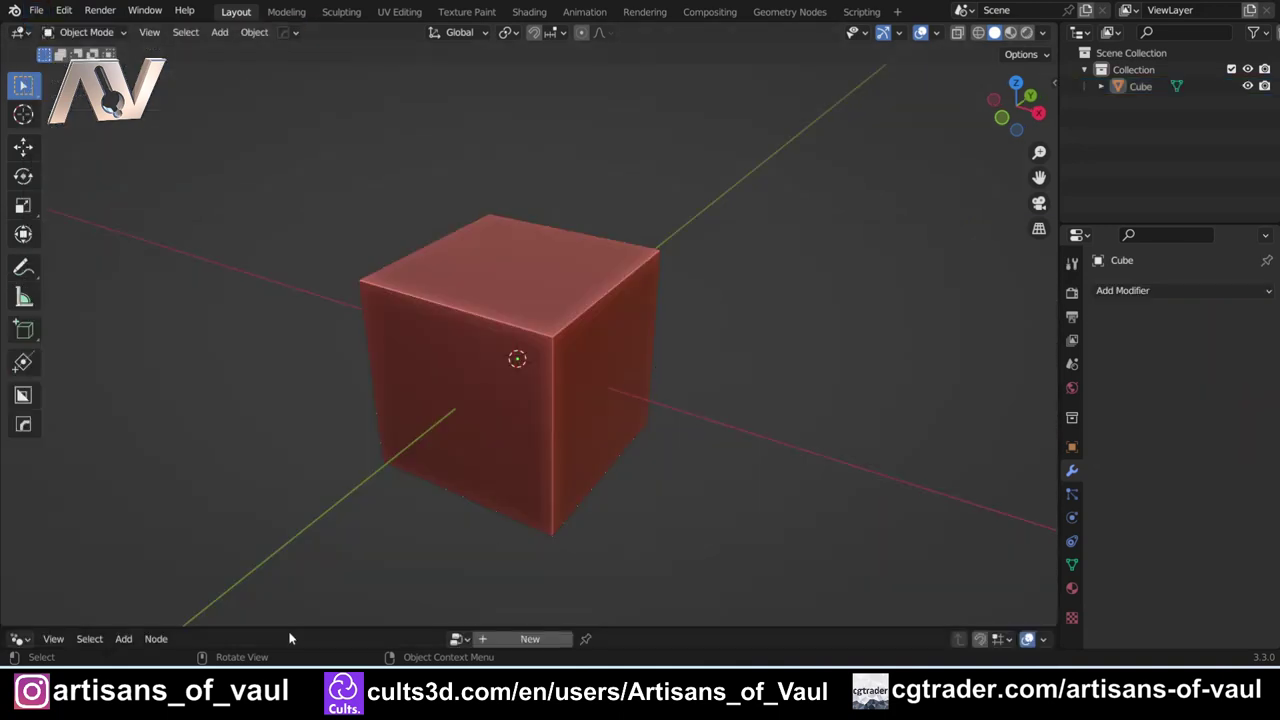
Give the default cube a new Geometry Nodes tree in an enlarged node editor
drag(290, 638, 349, 445)
click(490, 325)
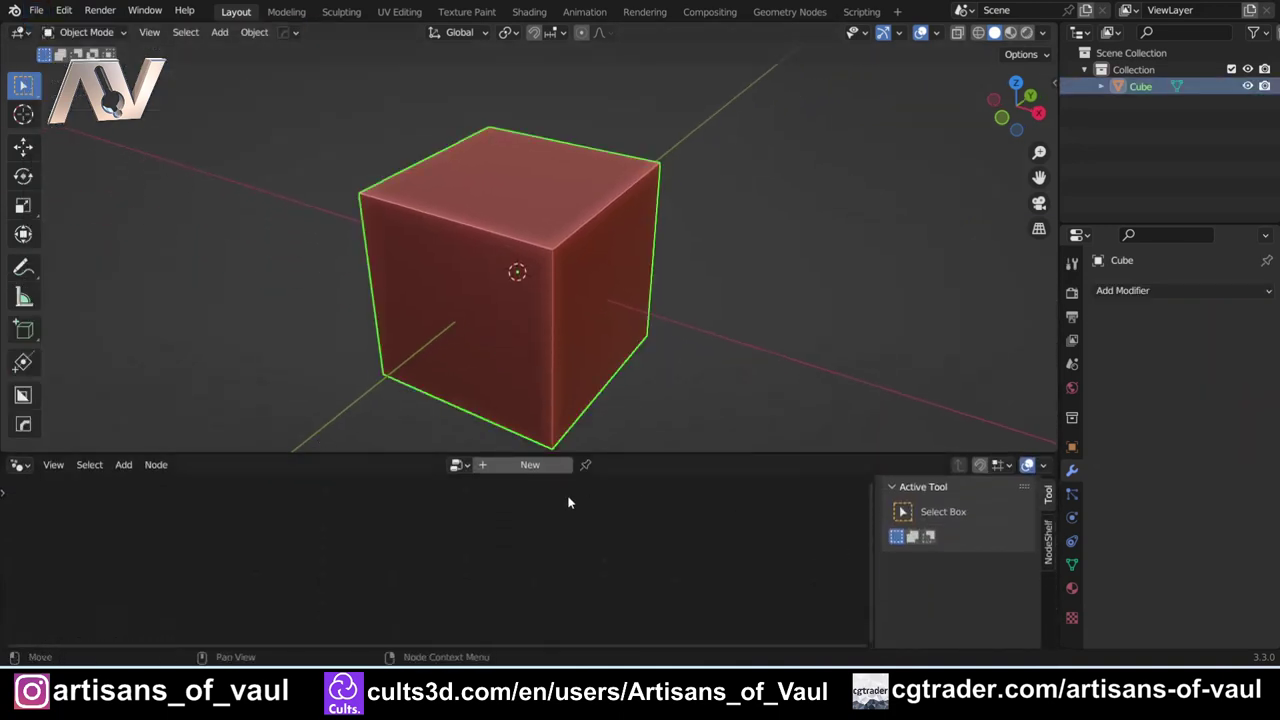
click(530, 464)
drag(402, 455, 404, 372)
Choose ObjectSize from the saved node groups in the NodeShelf panel
click(1049, 625)
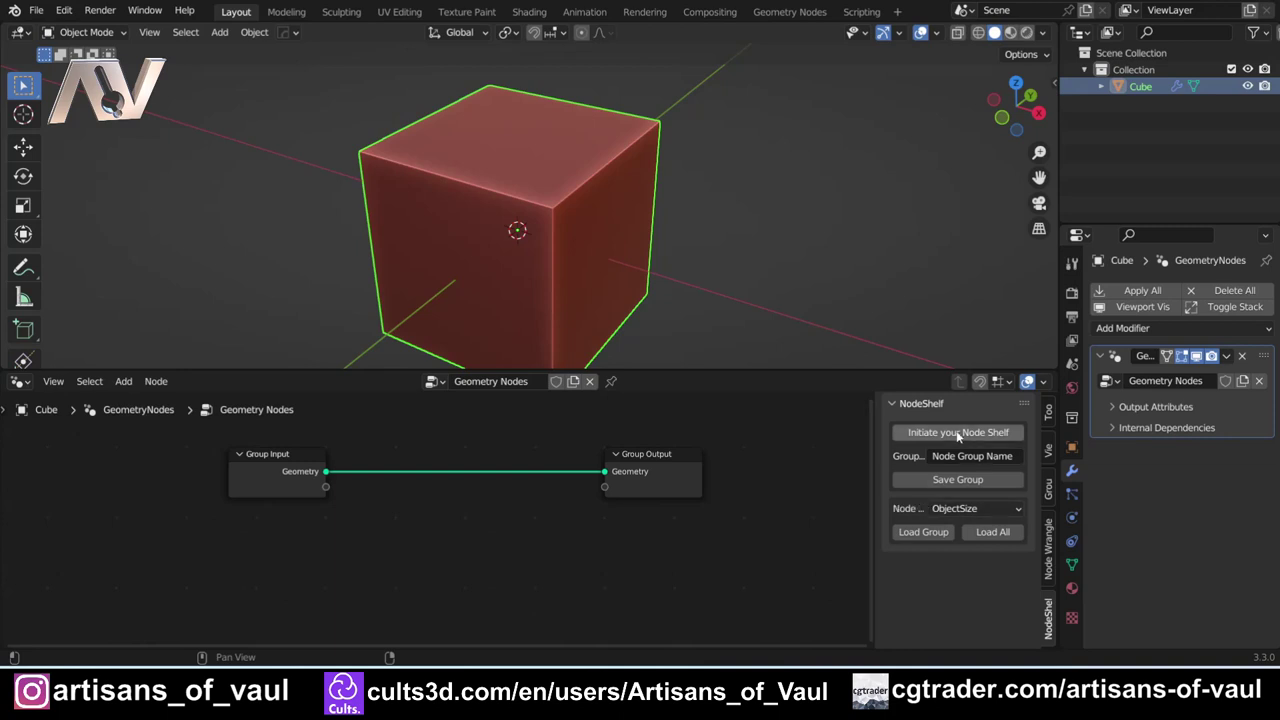
click(960, 509)
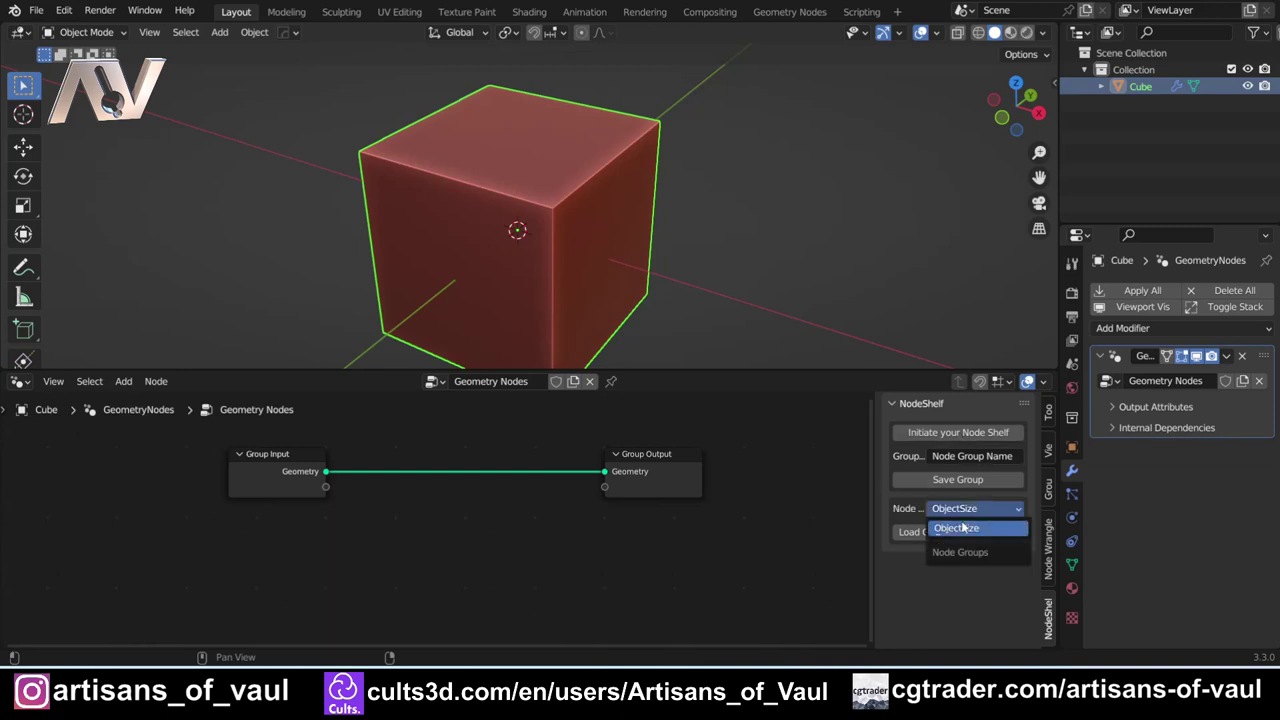
click(952, 528)
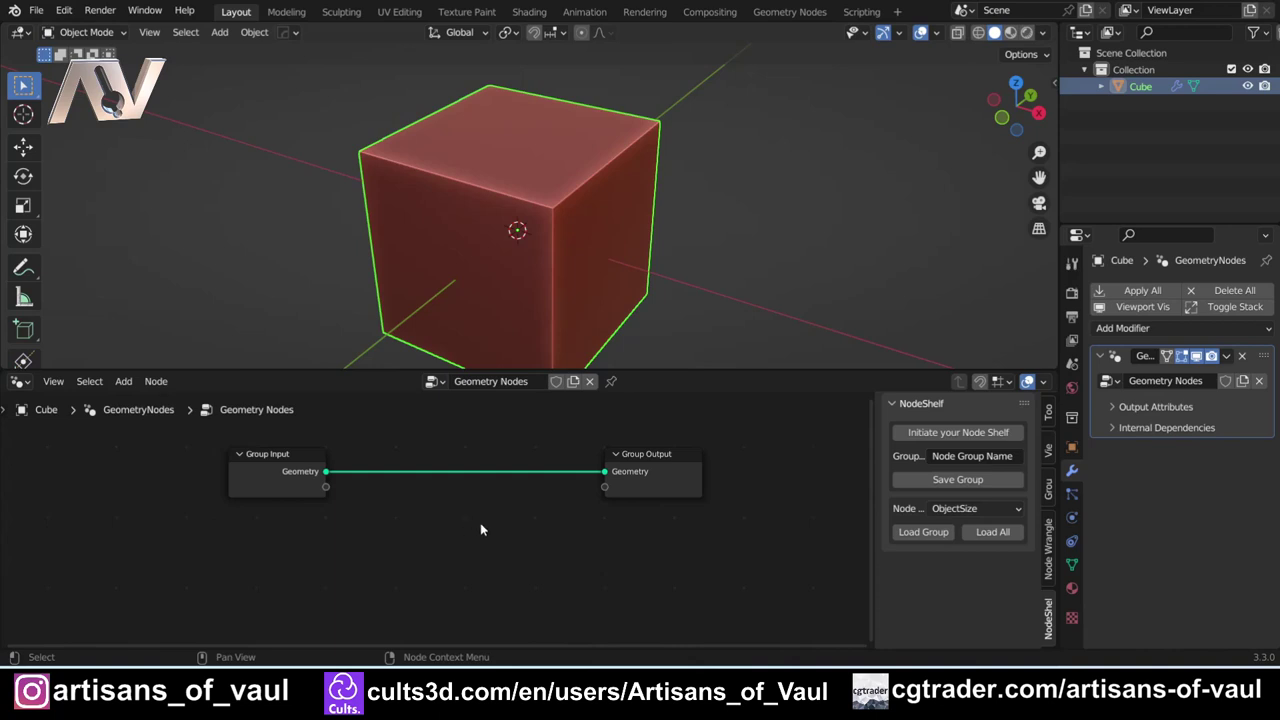
Add the ObjectSize group node via Shift+A, placed below the Group Input to Group Output link
key(shift+a)
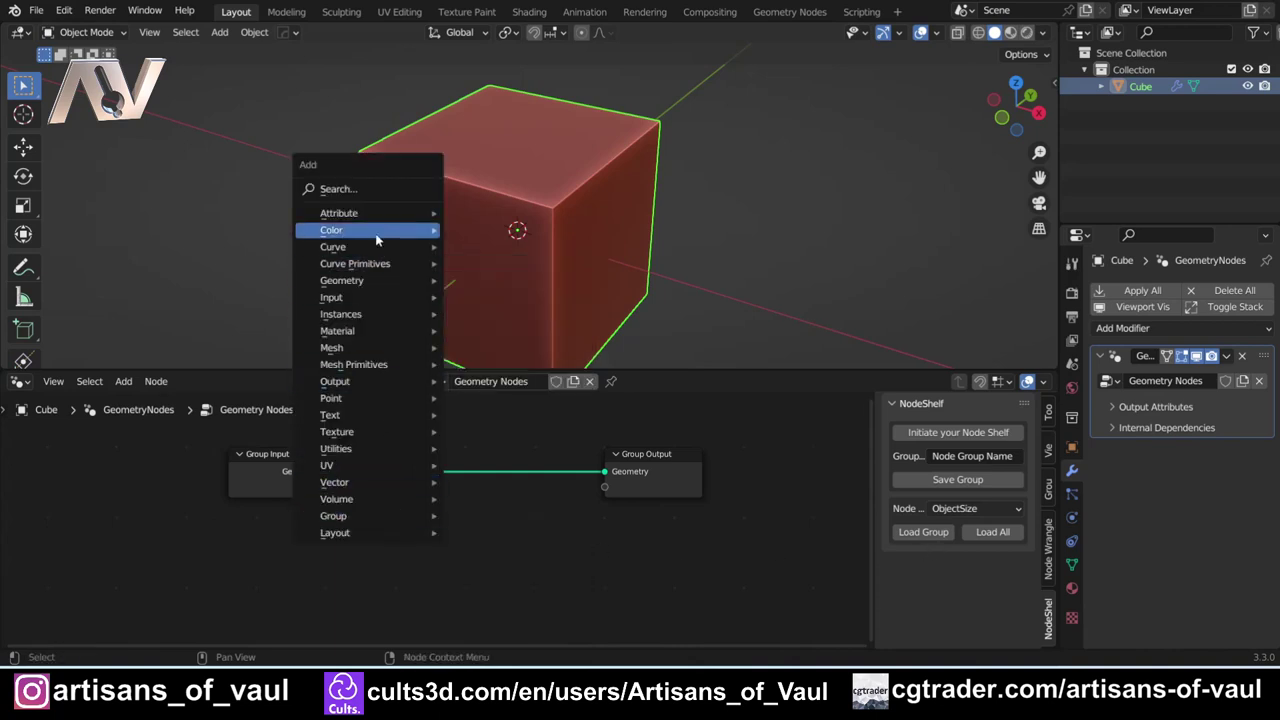
mouse_move(361, 523)
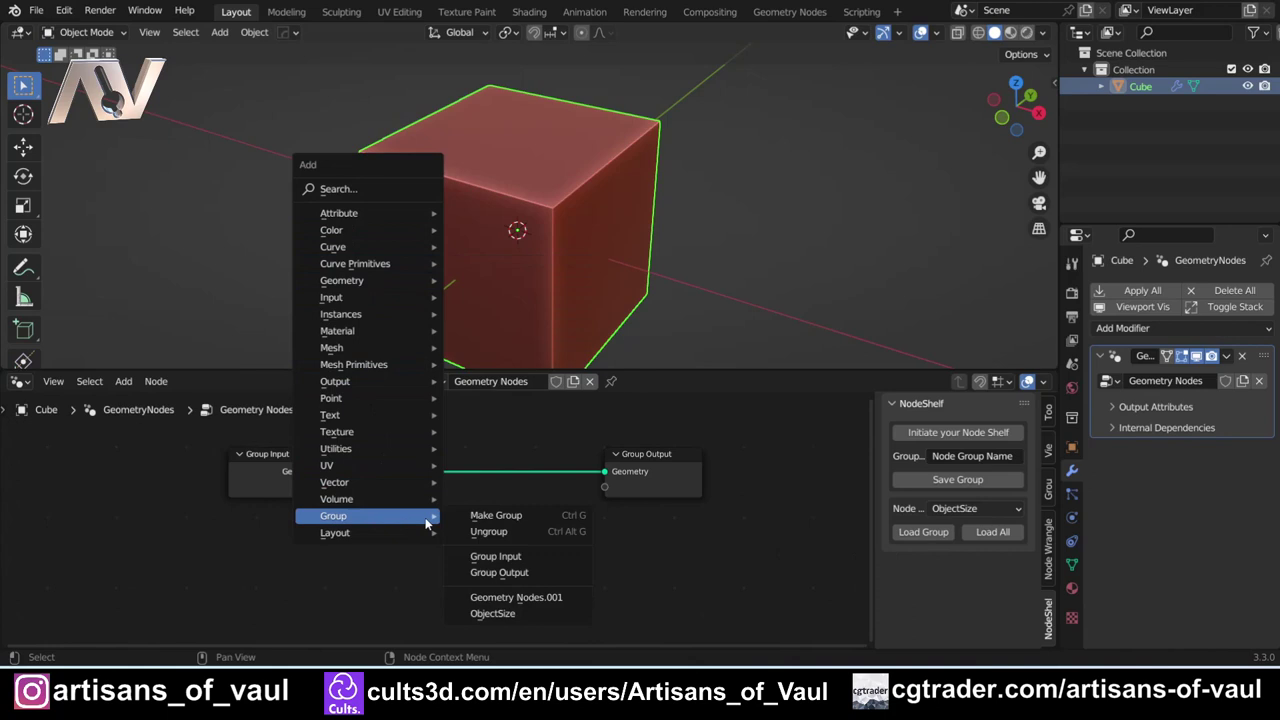
click(516, 617)
click(486, 606)
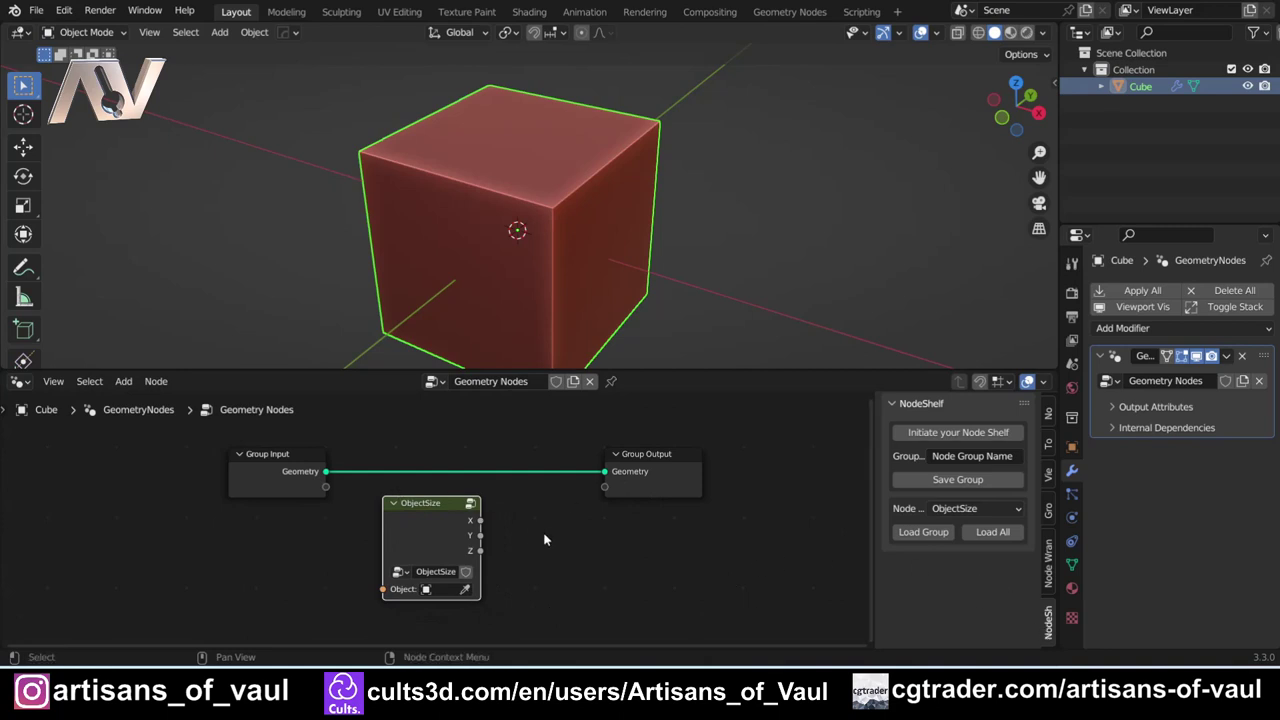
scroll(500, 540, up, 2)
shift+middle_drag(565, 563, 600, 548)
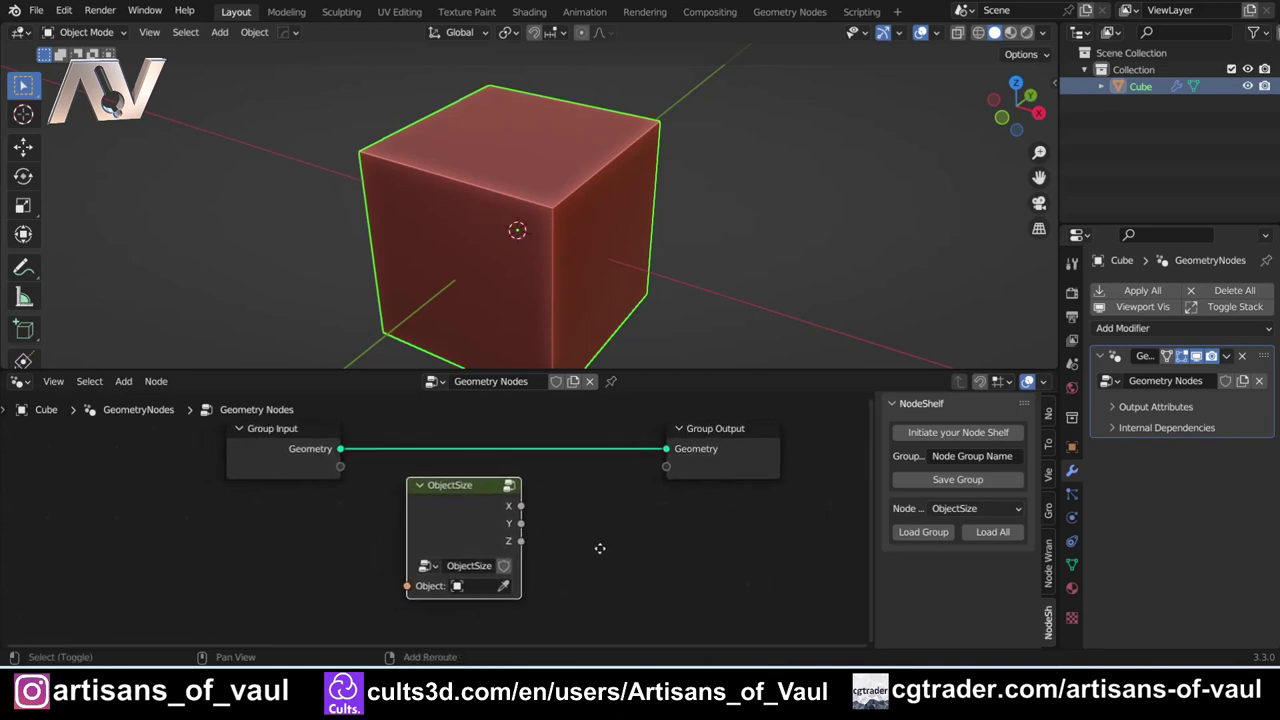